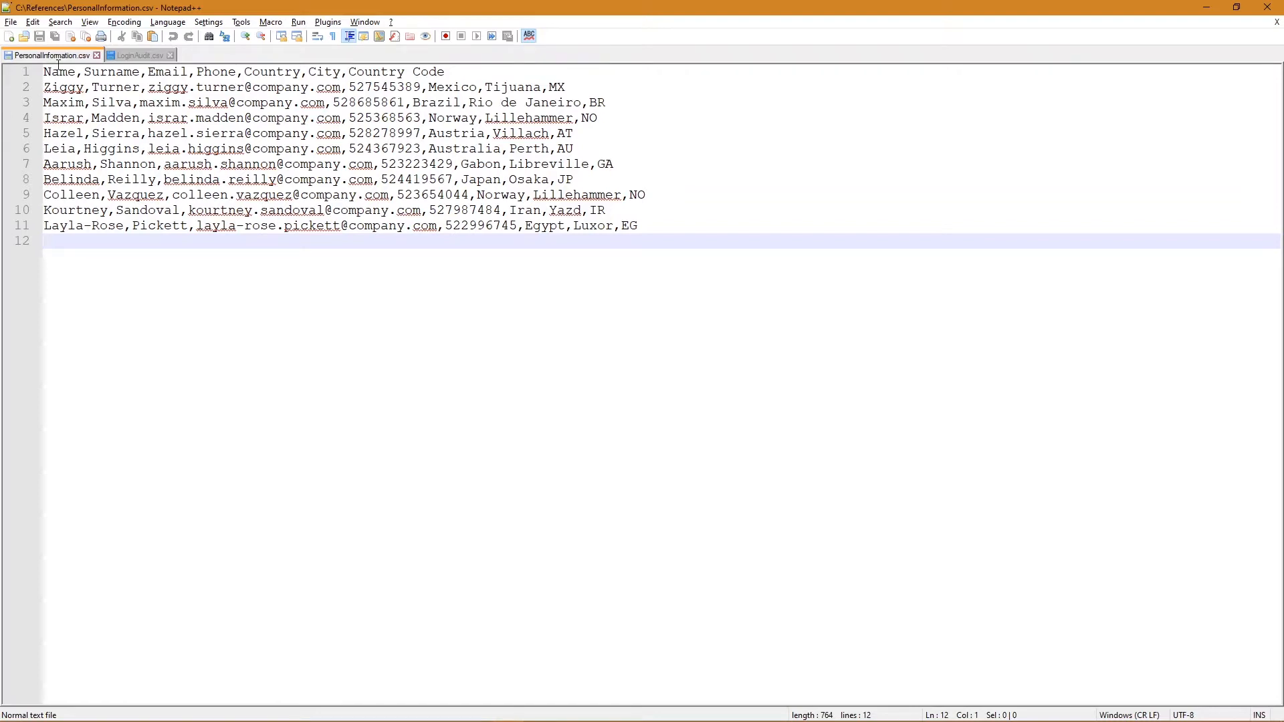
# - Review the columns of LoginAudit.csv and switch to Maltego
pyautogui.click(140, 57)
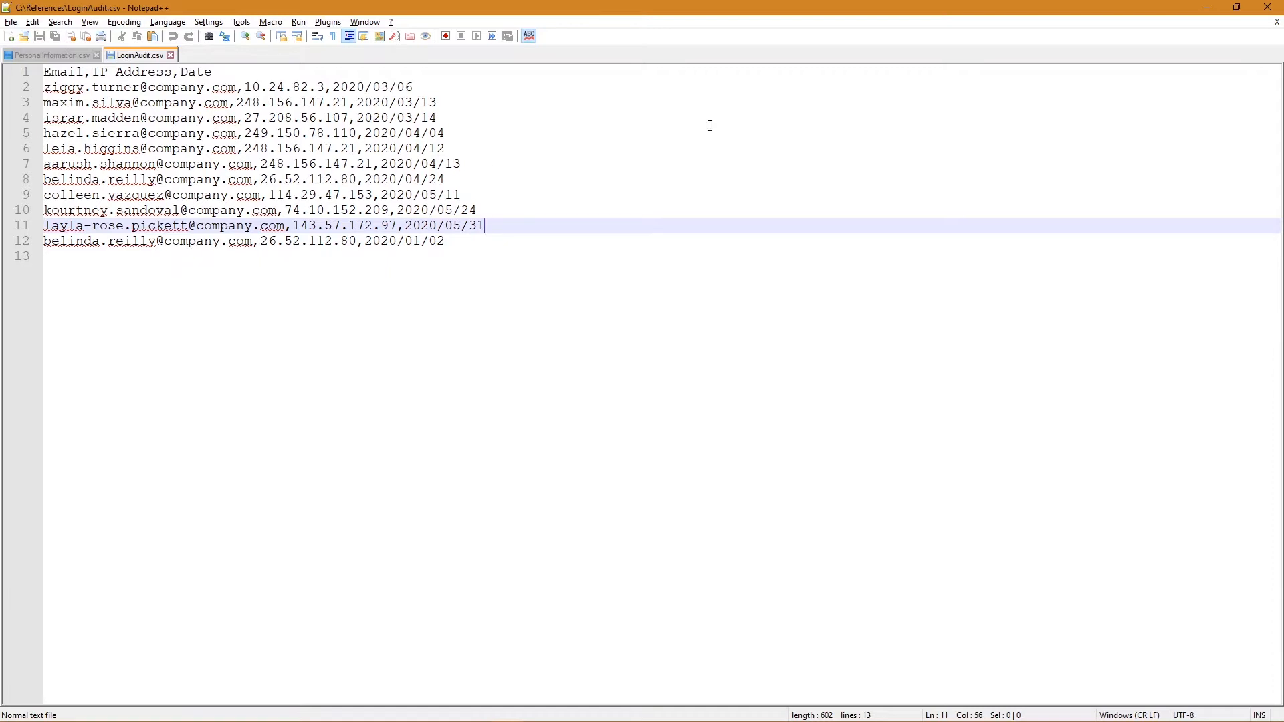
pyautogui.click(1206, 12)
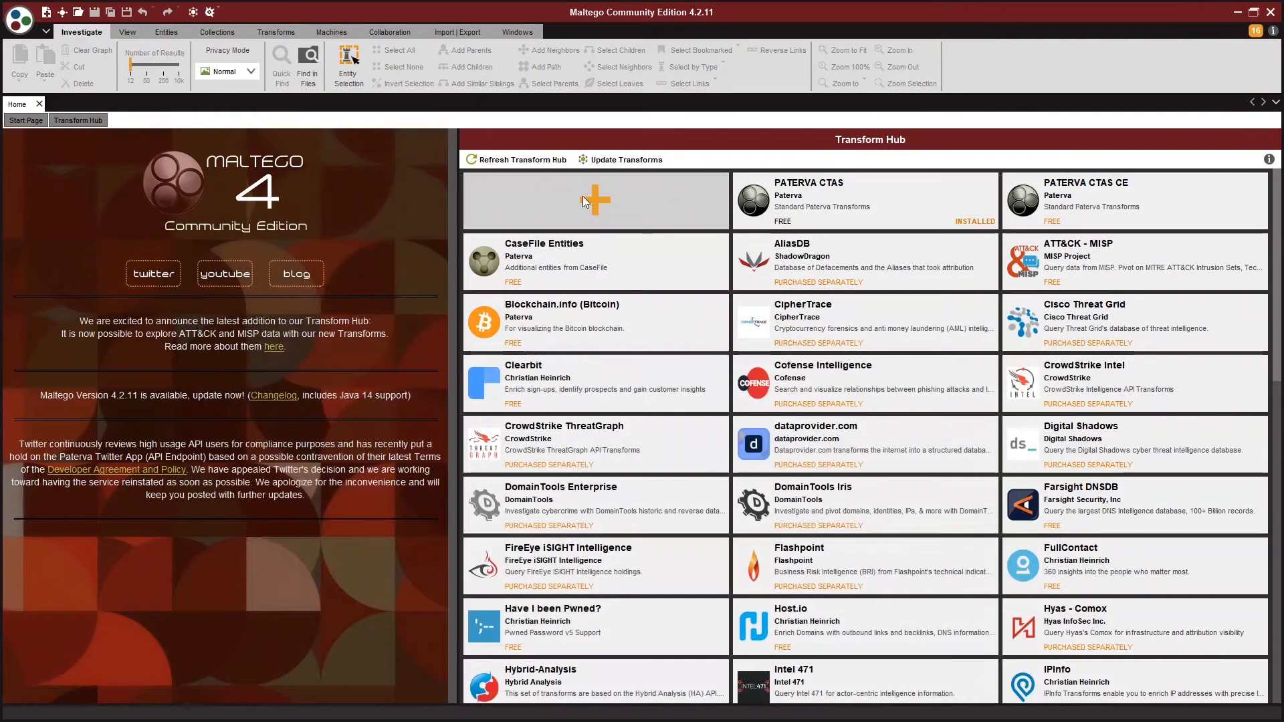
# - Start a graph import from a 3rd party table and proceed past the wizard's tutorial
pyautogui.click(20, 19)
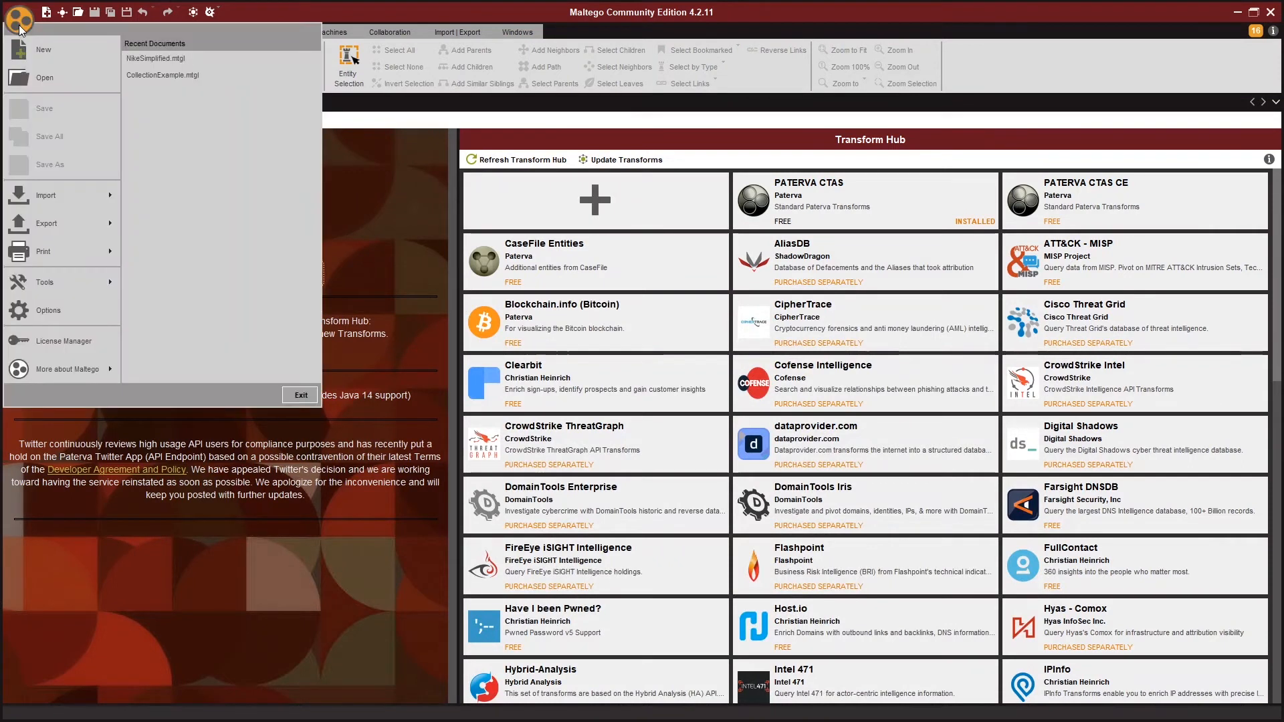
pyautogui.moveTo(62, 198)
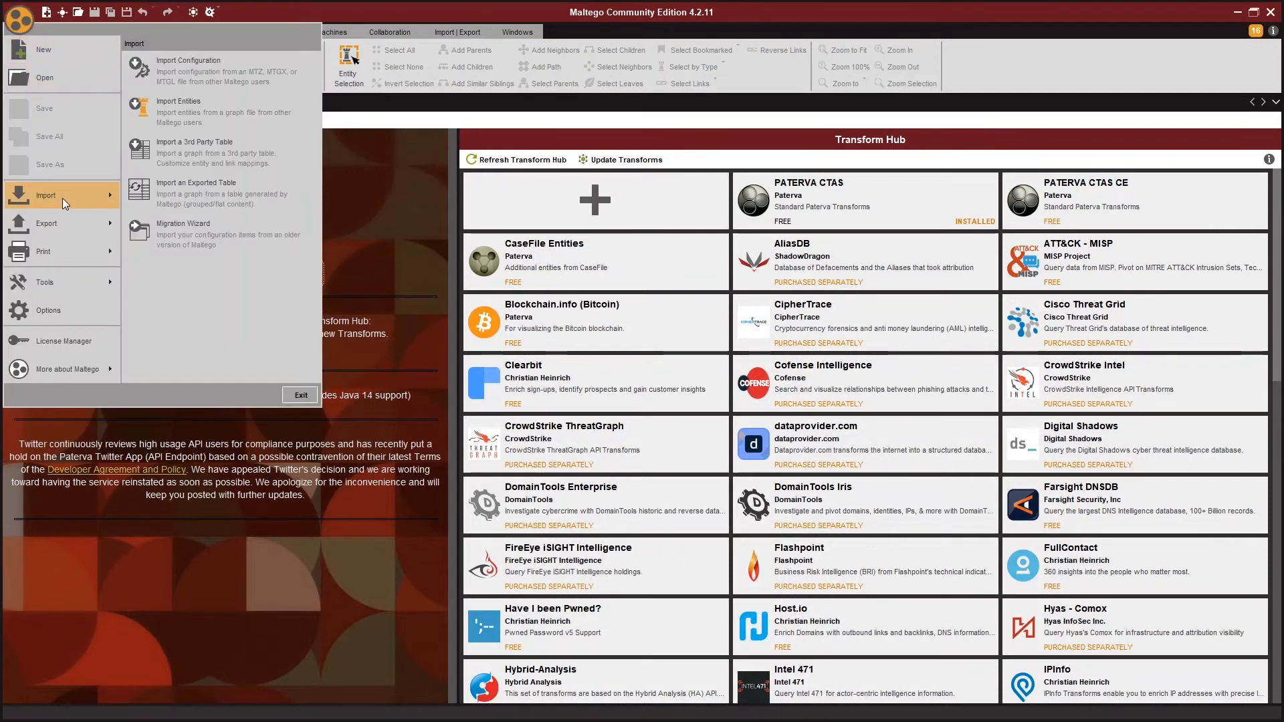
pyautogui.click(178, 158)
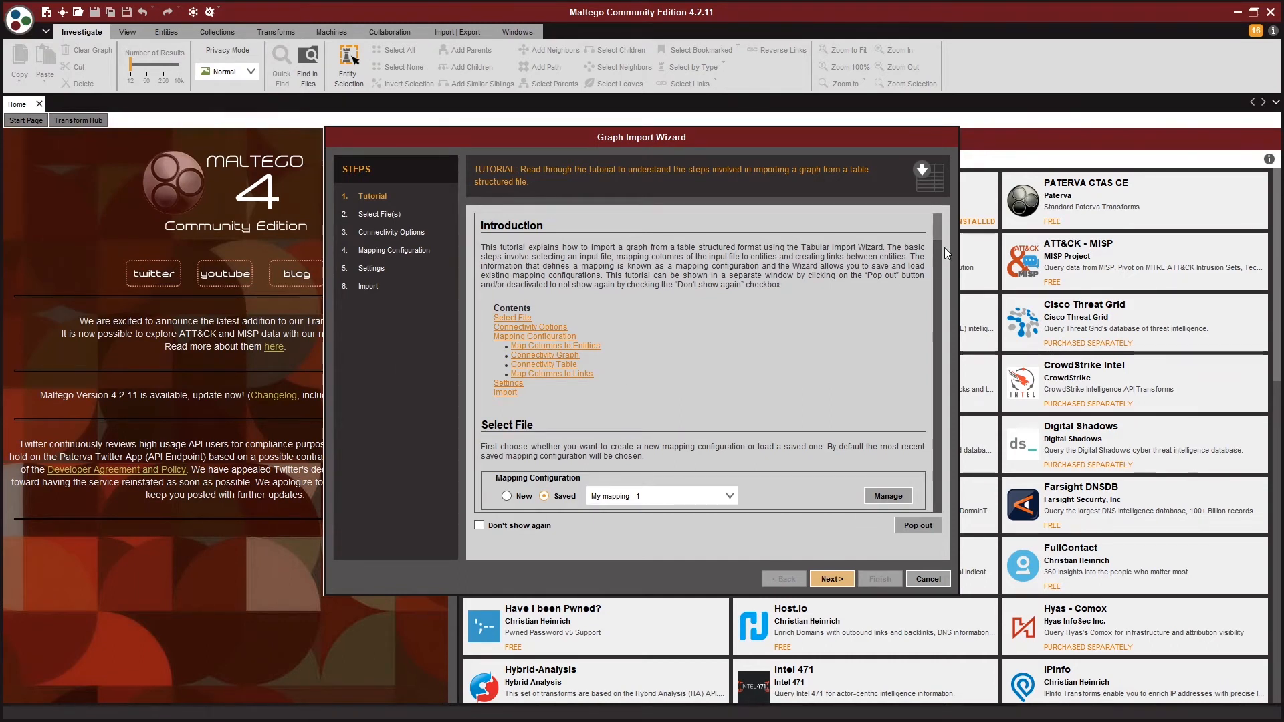
pyautogui.moveTo(937, 230); pyautogui.dragTo(937, 334)
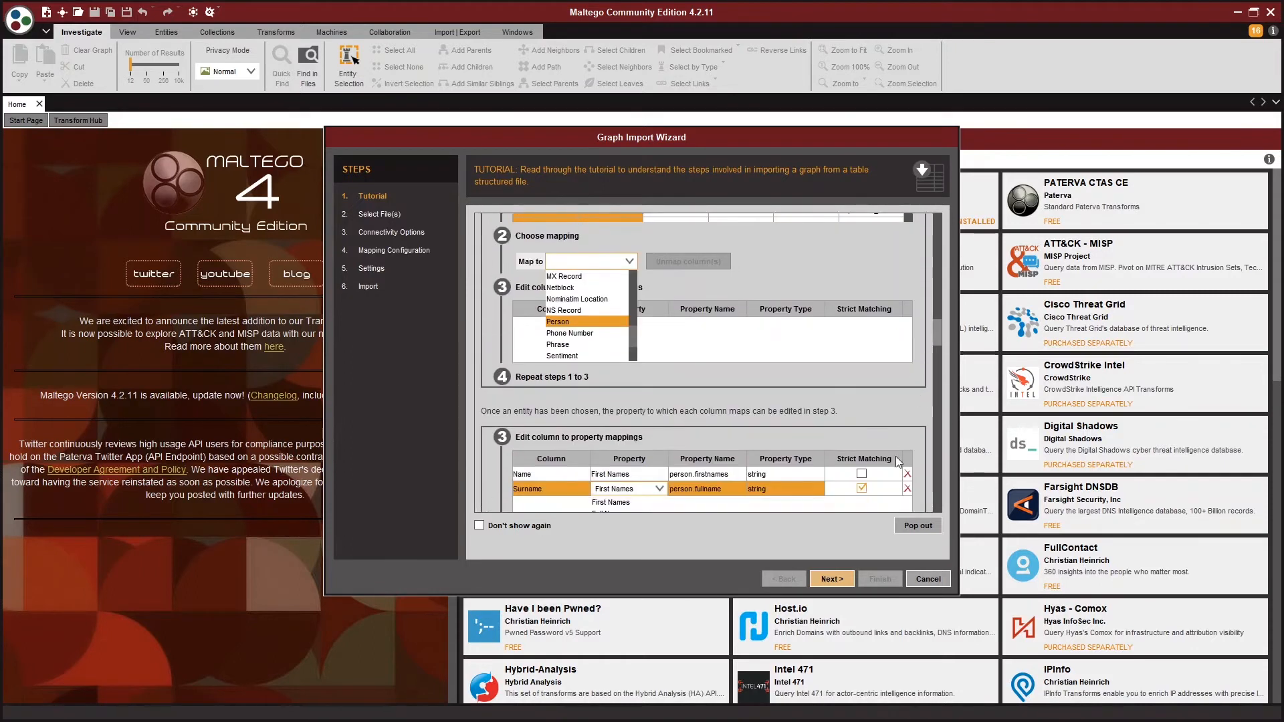
pyautogui.click(837, 580)
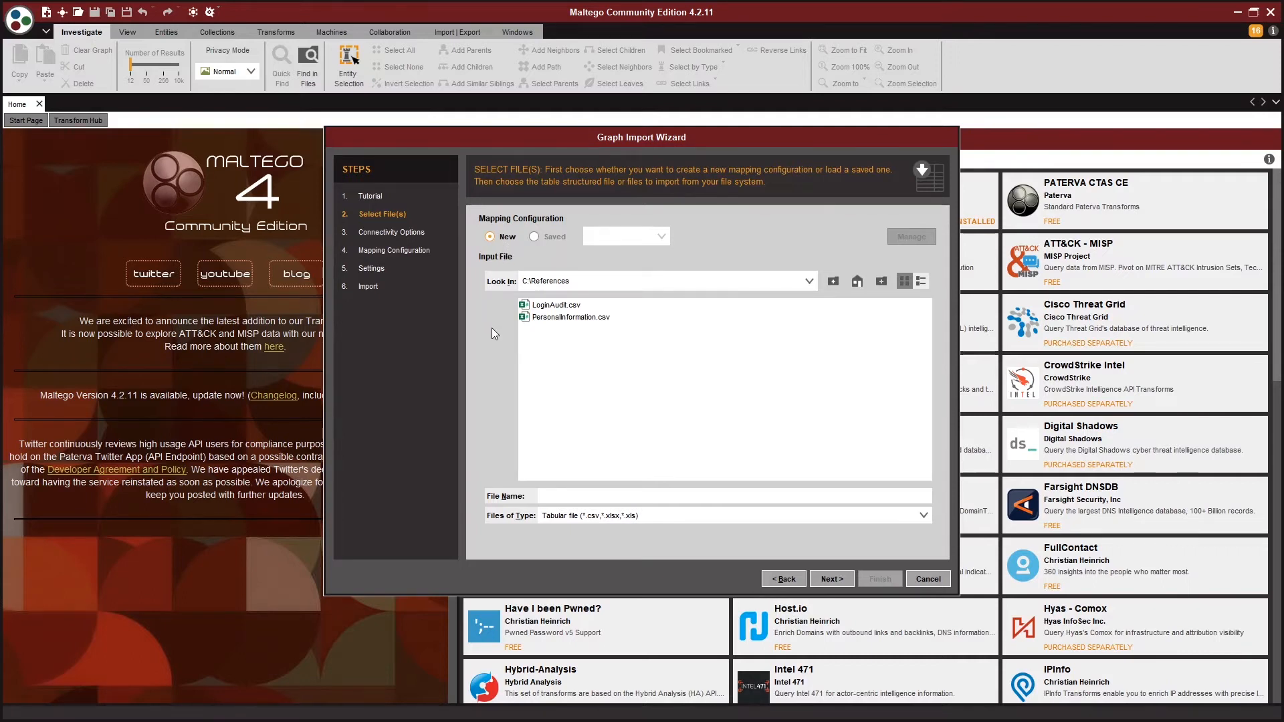
# - Choose LoginAudit.csv as the import file and set the connectivity option to Manual
pyautogui.click(543, 307)
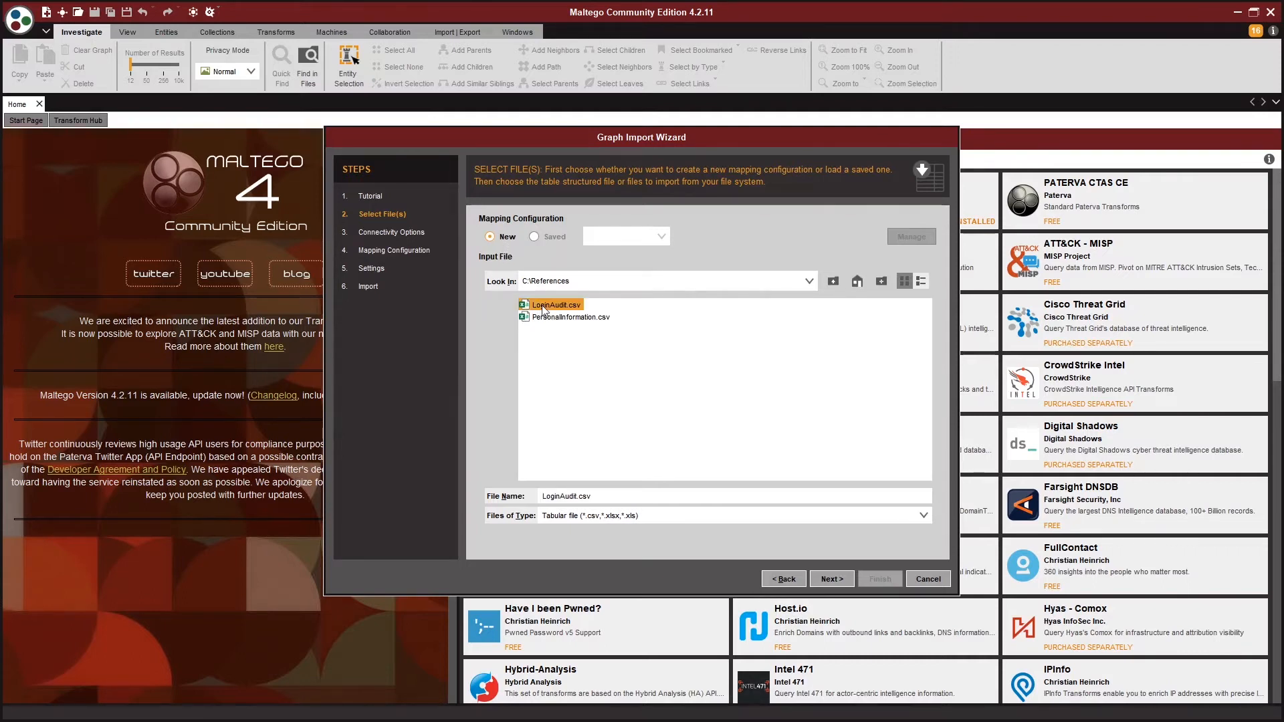
pyautogui.click(830, 580)
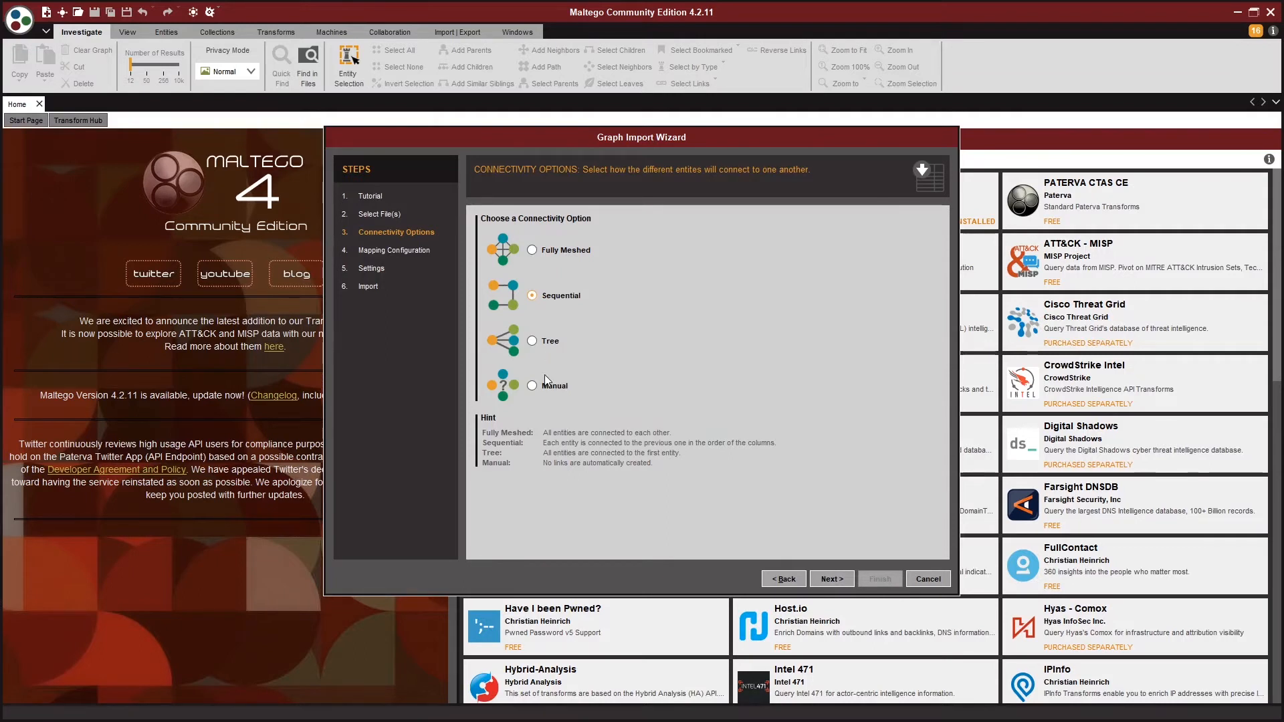
pyautogui.click(556, 388)
pyautogui.click(832, 579)
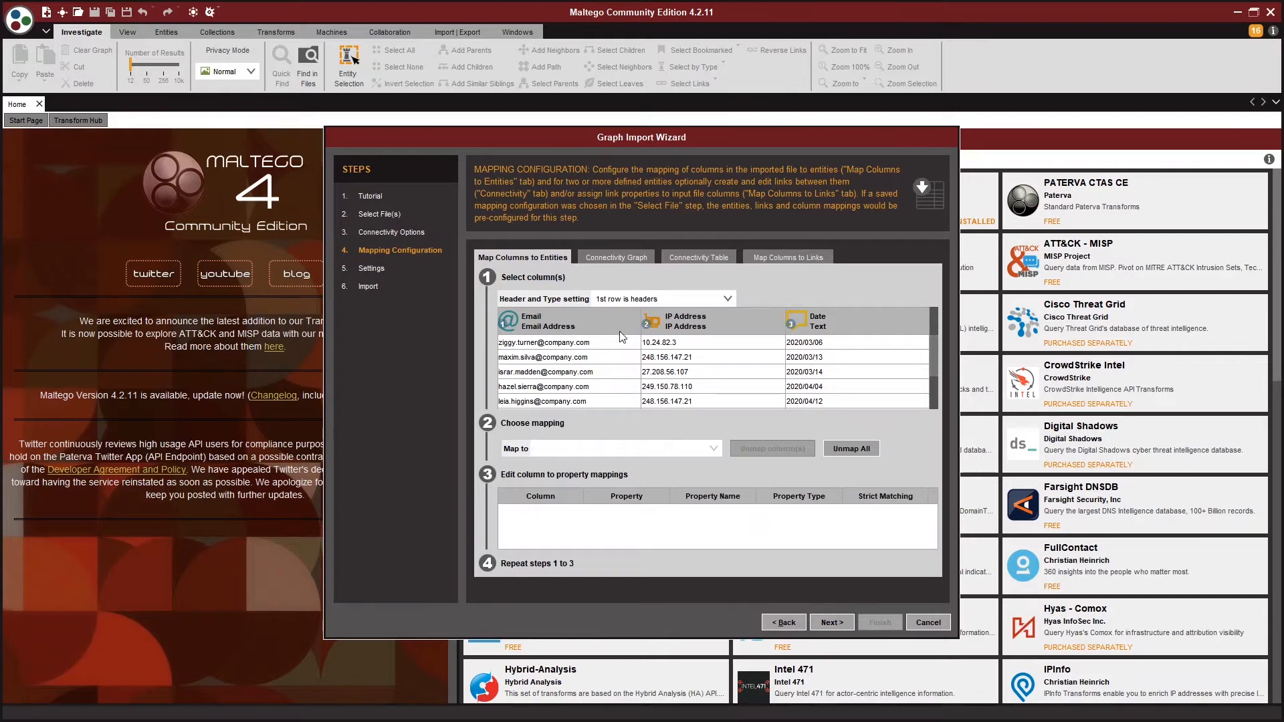
# - Keep the header setting at "1st row is headers" and unmap the Date column from its Phrase entity
pyautogui.click(621, 301)
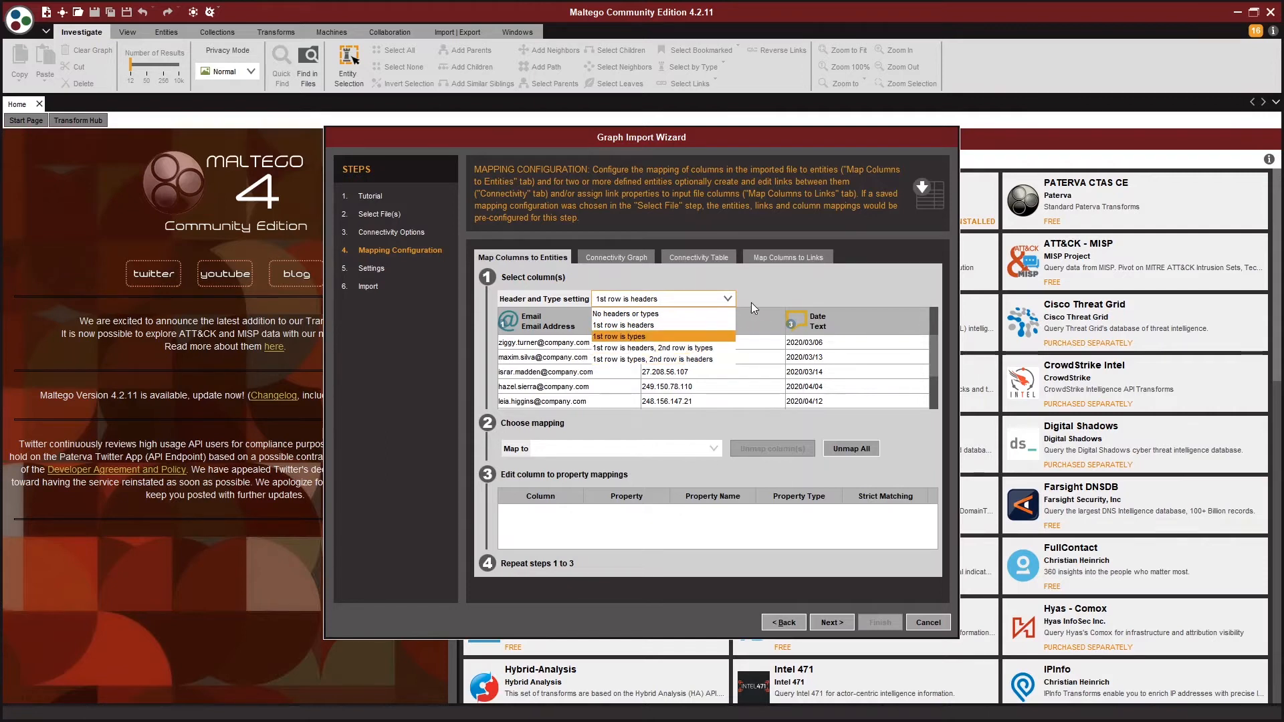
pyautogui.click(657, 324)
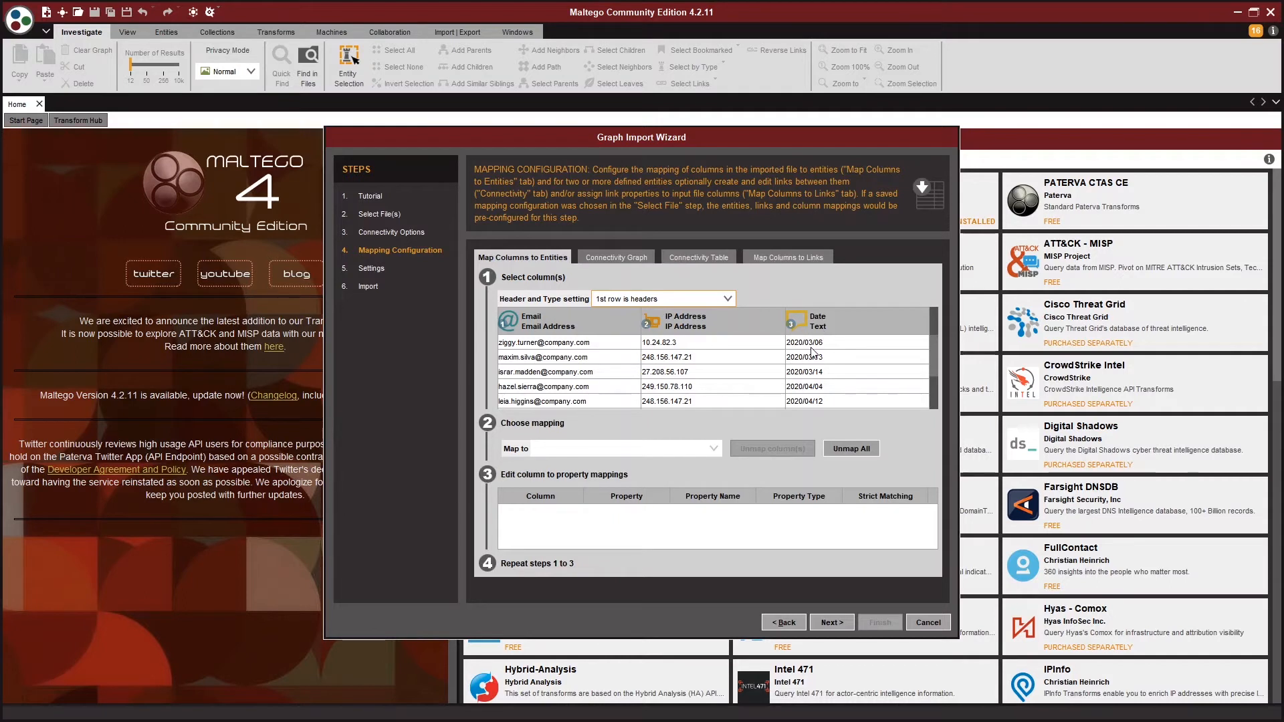
pyautogui.click(829, 323)
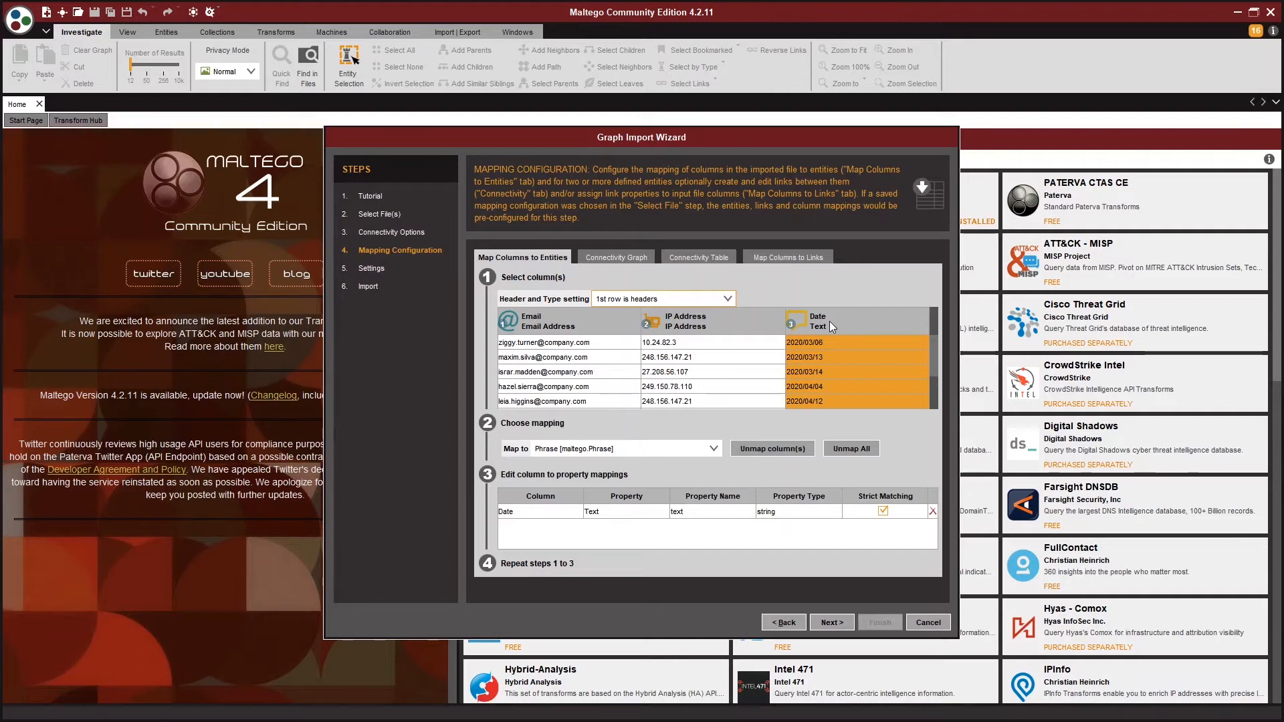
pyautogui.click(771, 448)
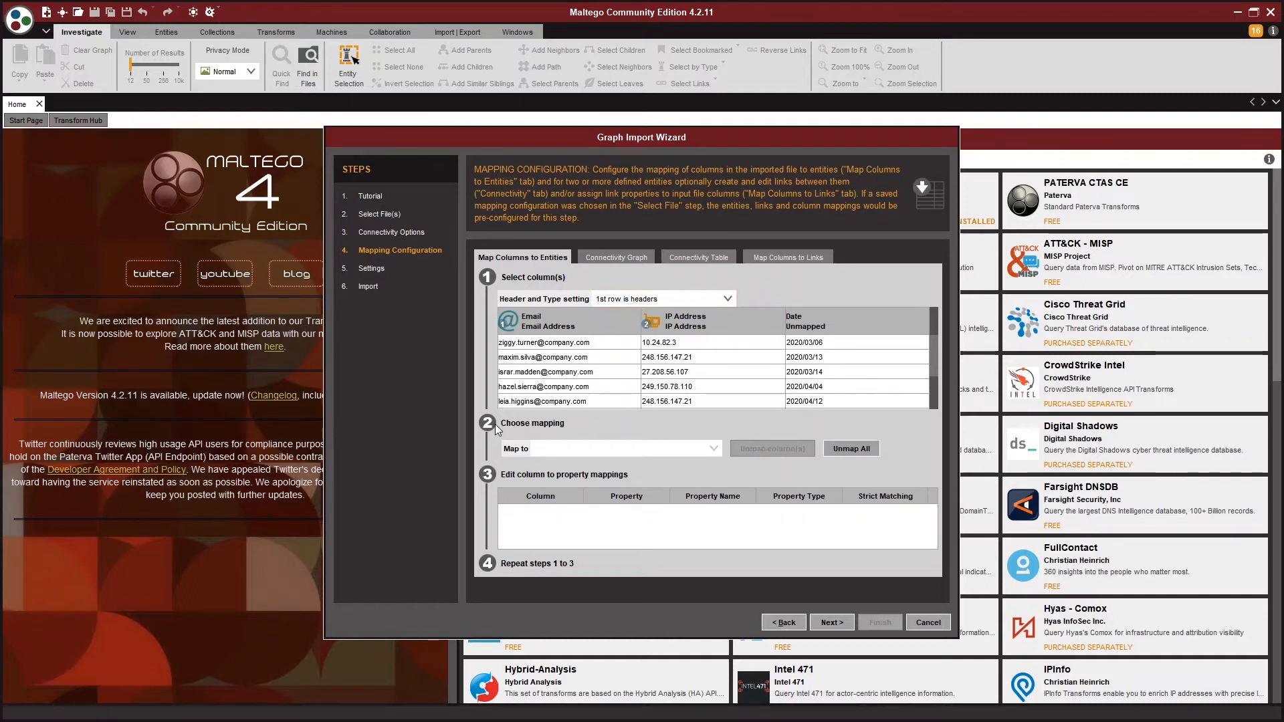
pyautogui.click(812, 323)
pyautogui.click(713, 448)
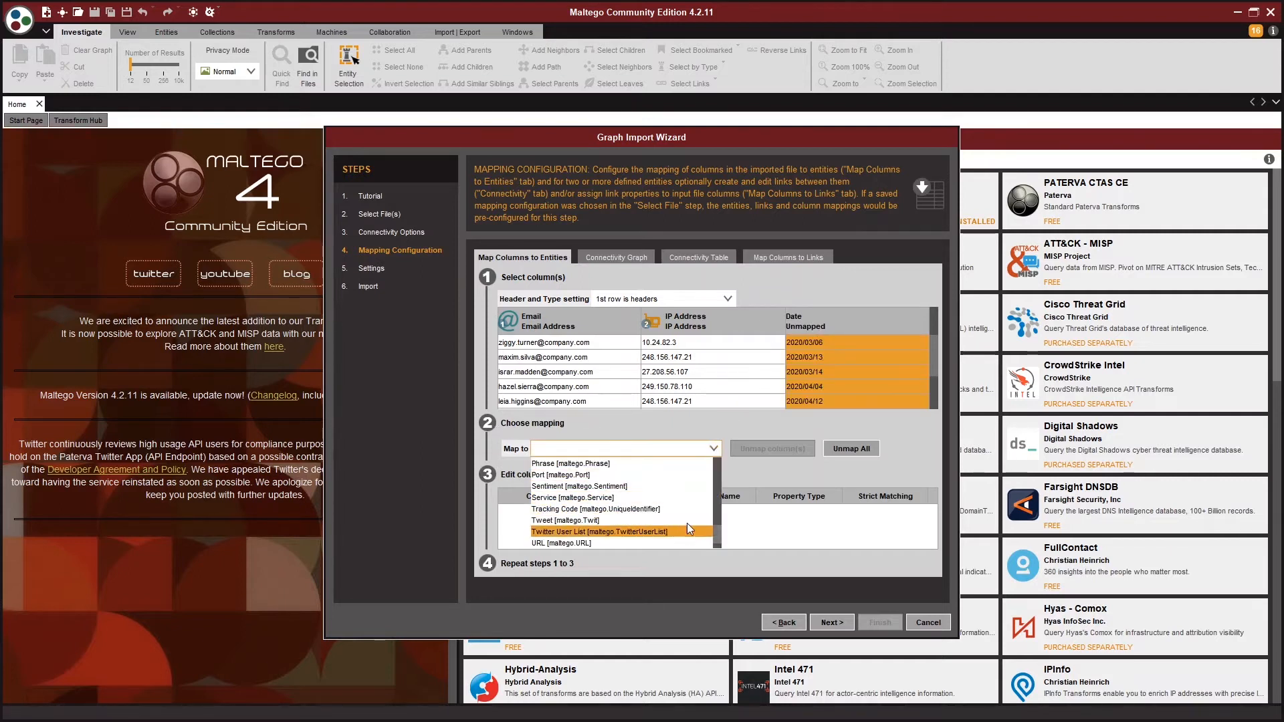
pyautogui.click(744, 465)
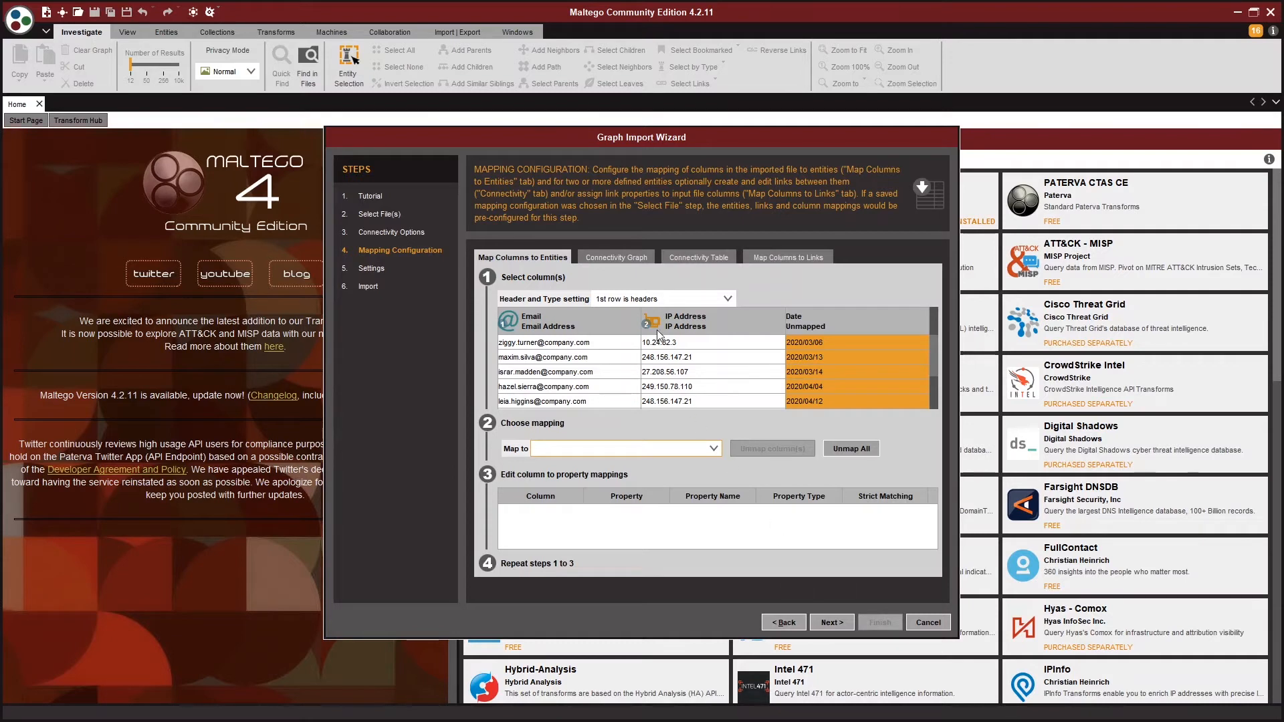
# - Create a link from the IP Address entity to the Email entity and check it in the connectivity table
pyautogui.click(616, 262)
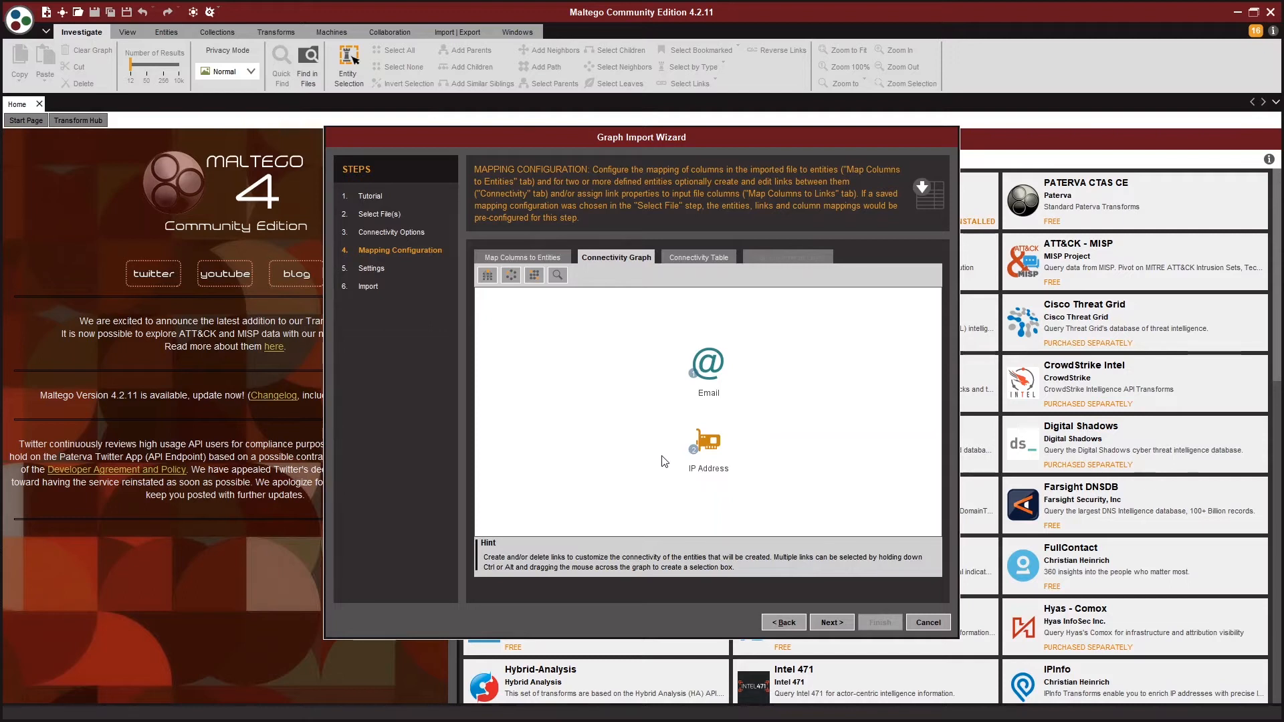
pyautogui.moveTo(711, 448); pyautogui.dragTo(712, 372)
pyautogui.click(491, 283)
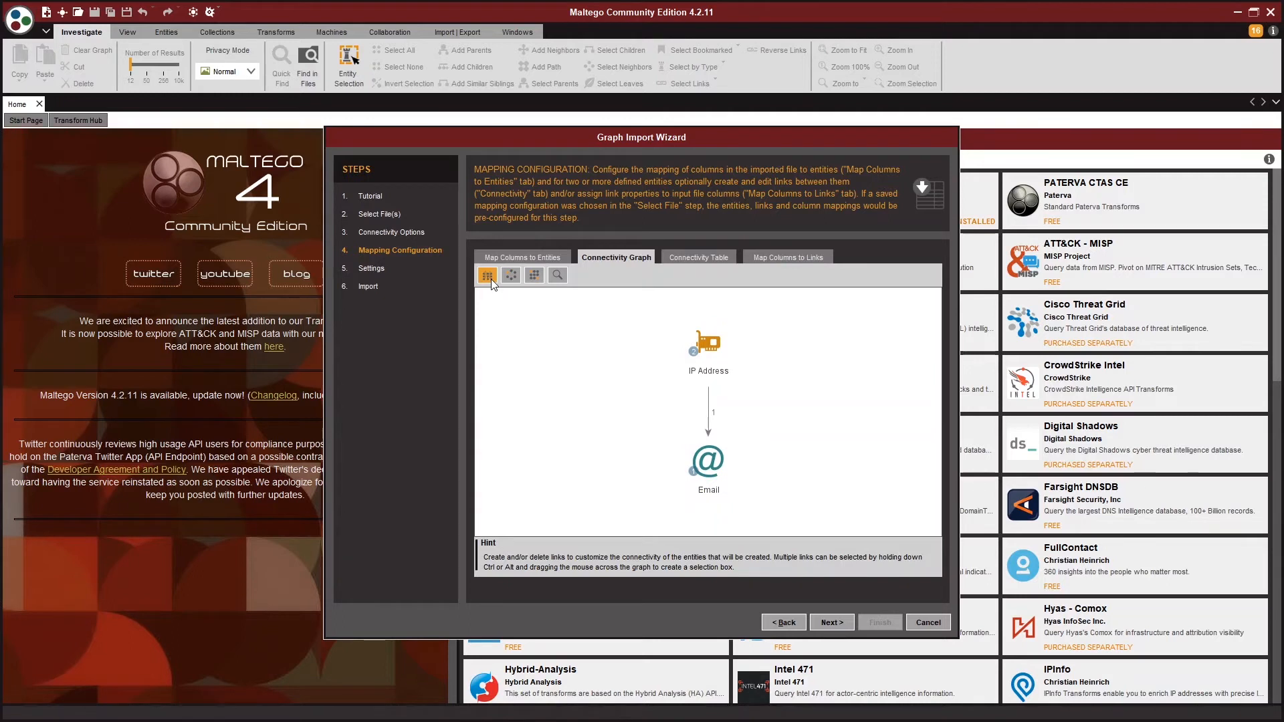
pyautogui.click(701, 263)
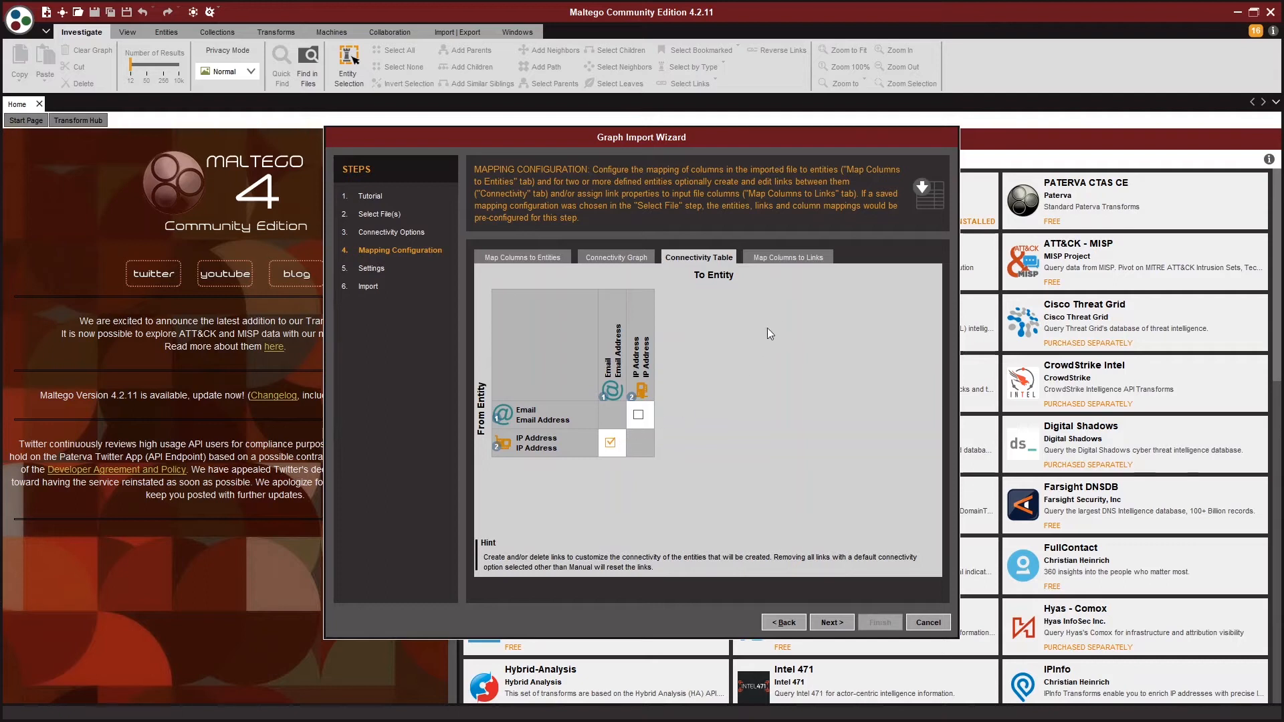
# - Map the Date column to Link 1, from IPv4 address to email address, using the Label property
pyautogui.click(794, 258)
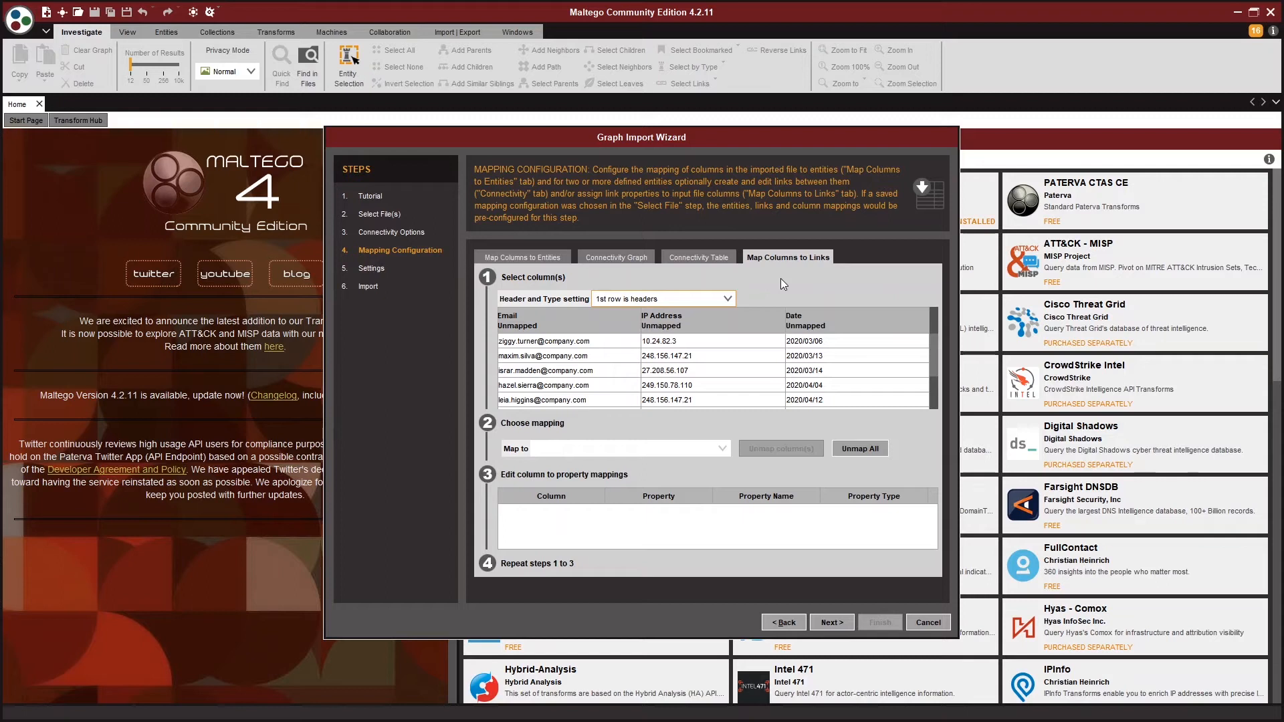
pyautogui.click(804, 320)
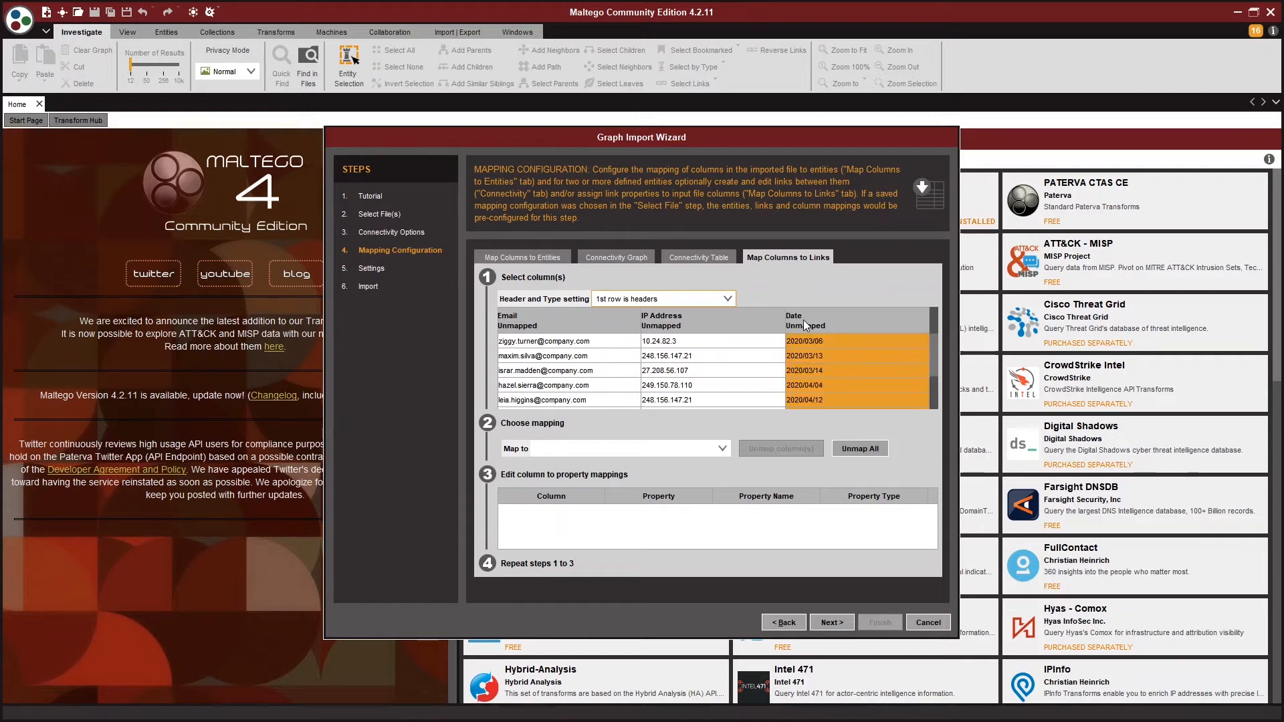
pyautogui.click(723, 449)
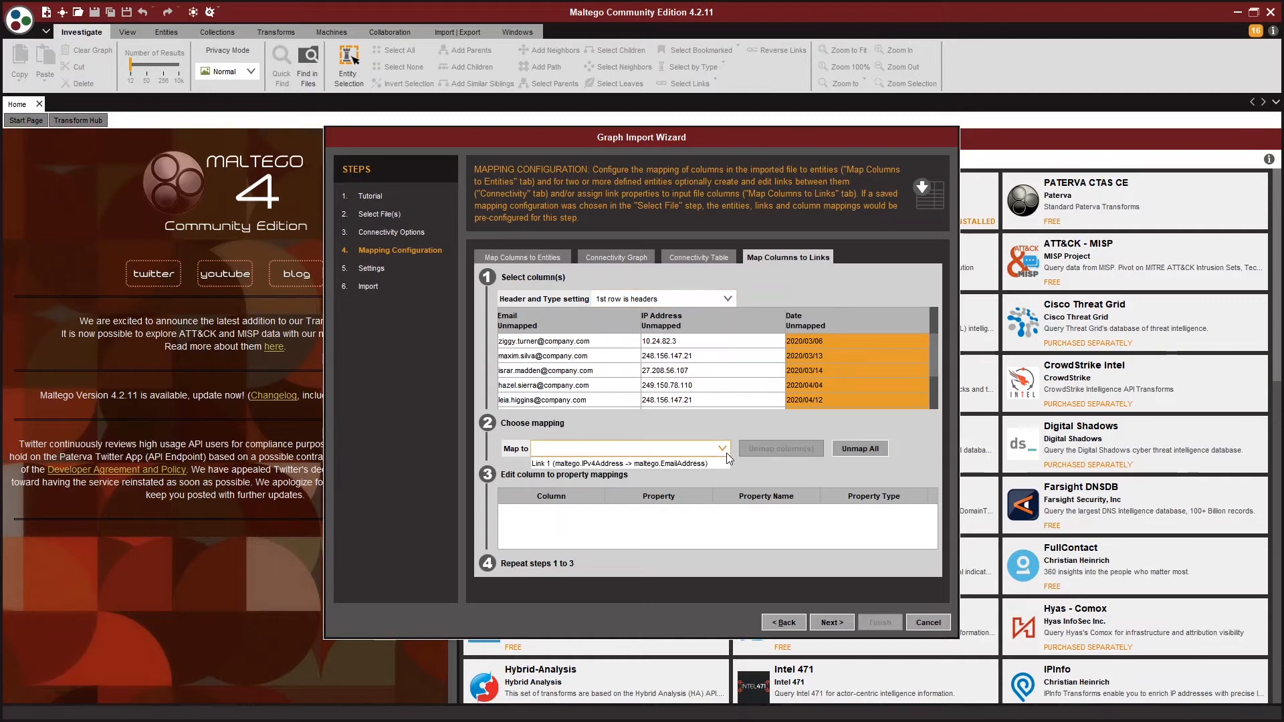
pyautogui.click(617, 464)
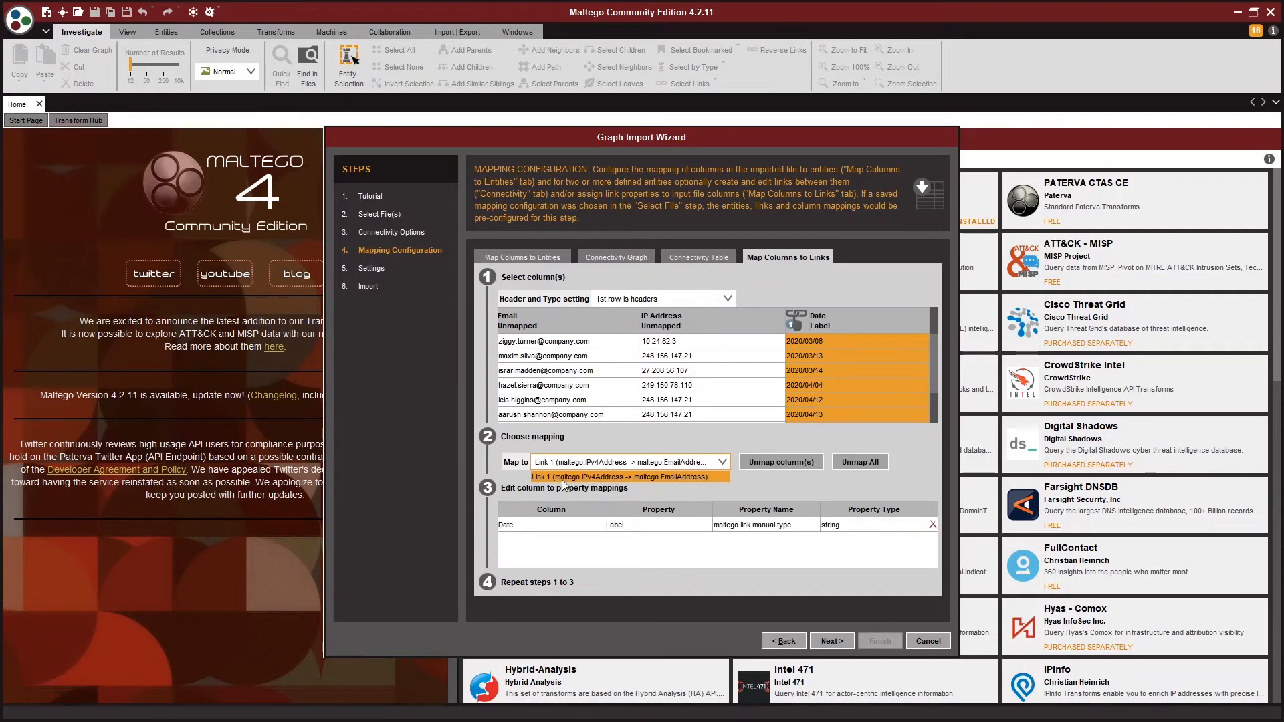
pyautogui.click(674, 480)
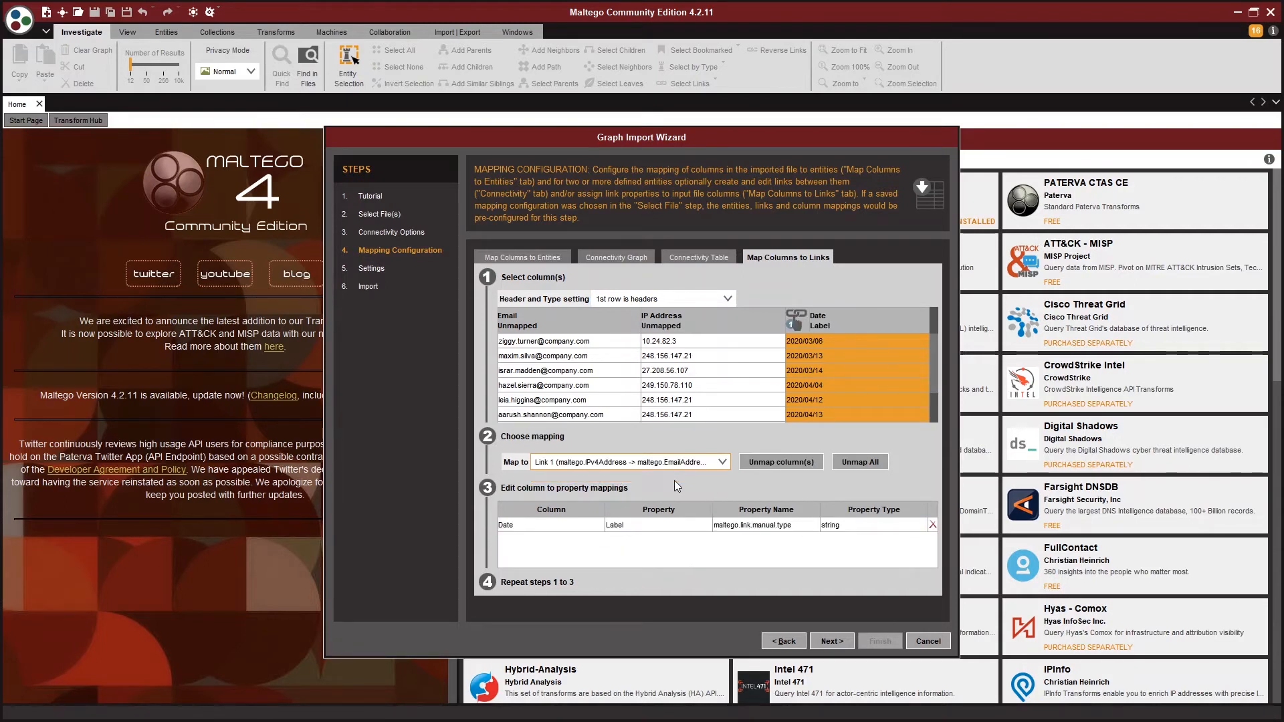
pyautogui.click(705, 528)
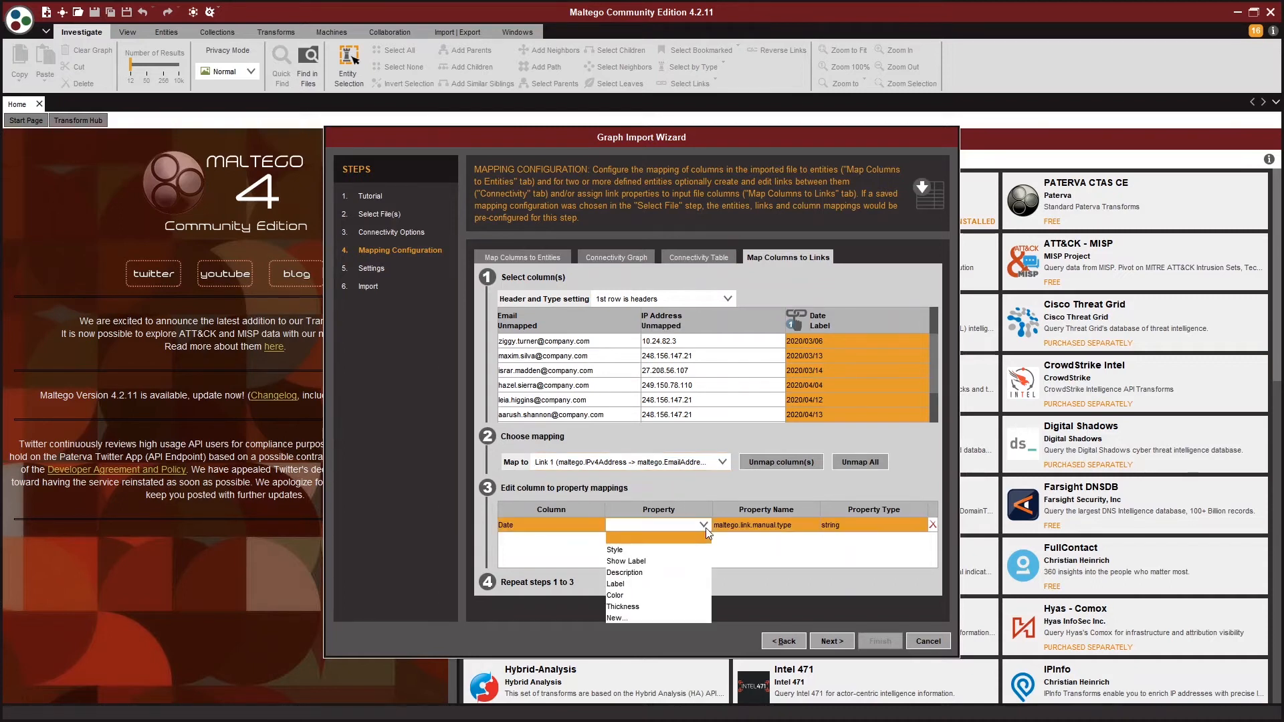
pyautogui.click(688, 584)
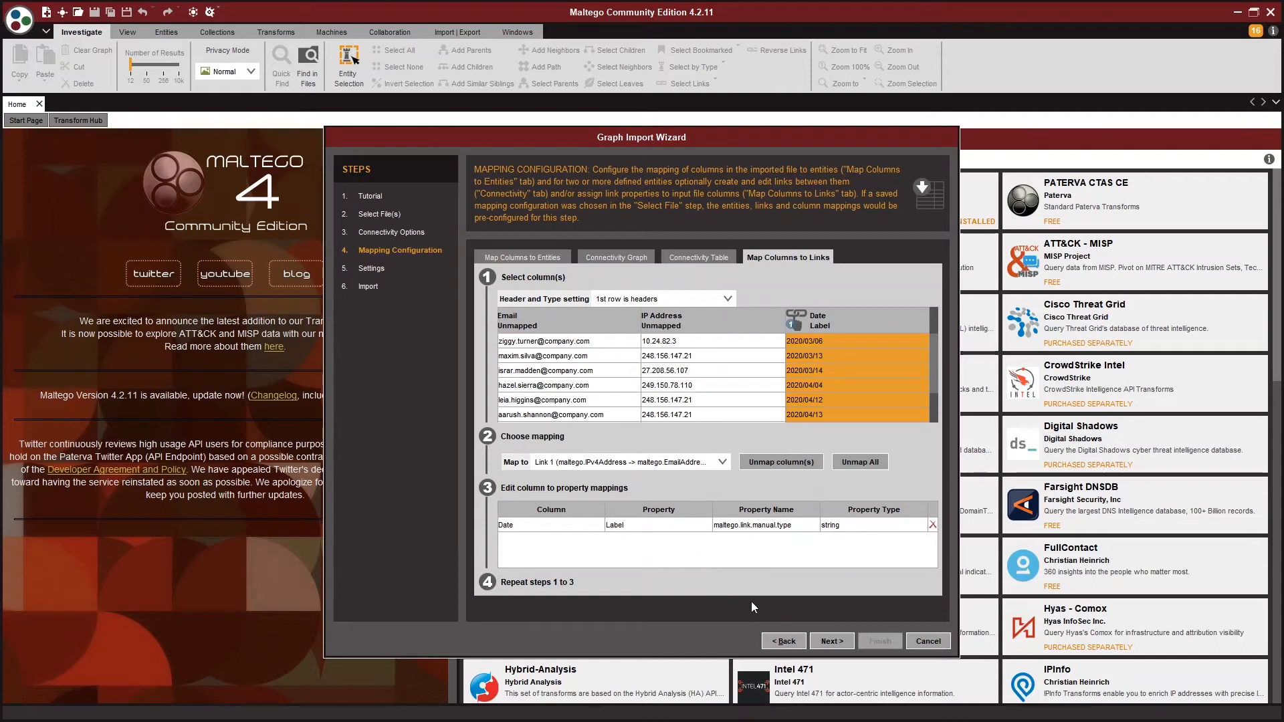
# - Save the mapping configuration under the name "Login Audit" and finish the import into a new graph
pyautogui.click(820, 640)
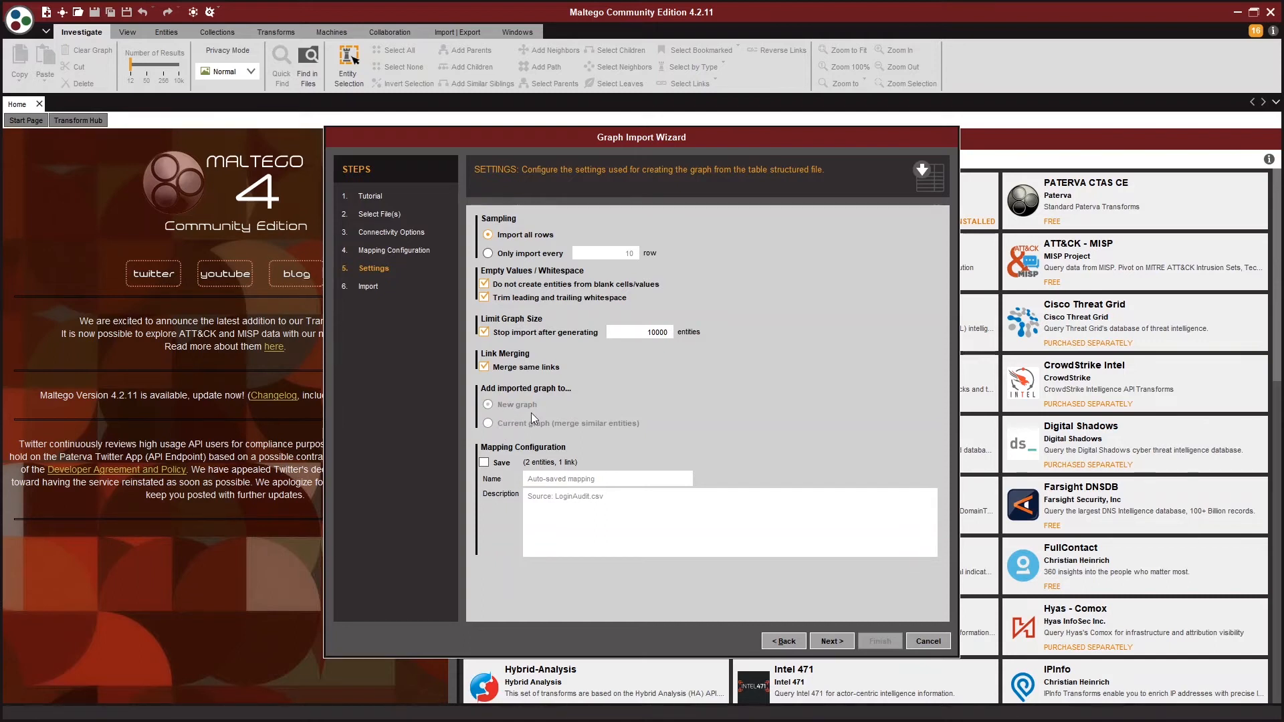
pyautogui.click(502, 462)
pyautogui.moveTo(597, 479); pyautogui.dragTo(500, 490)
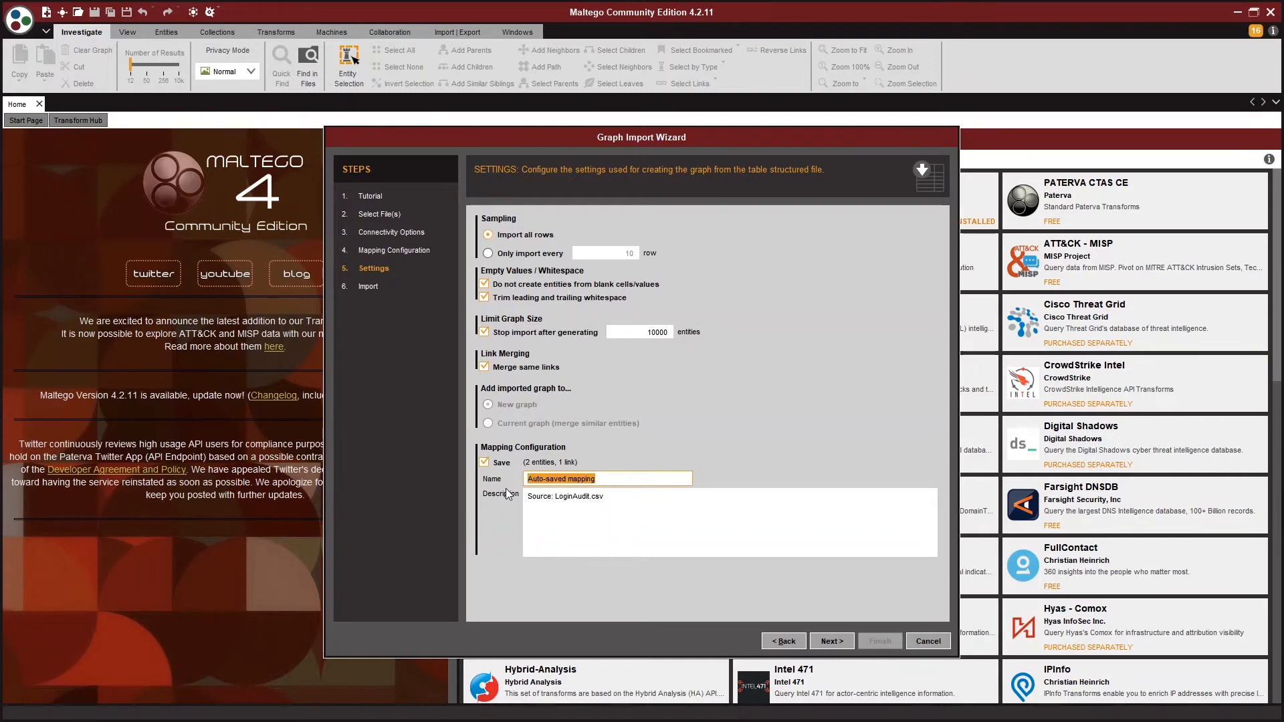
pyautogui.write('Login Audit')
pyautogui.click(824, 641)
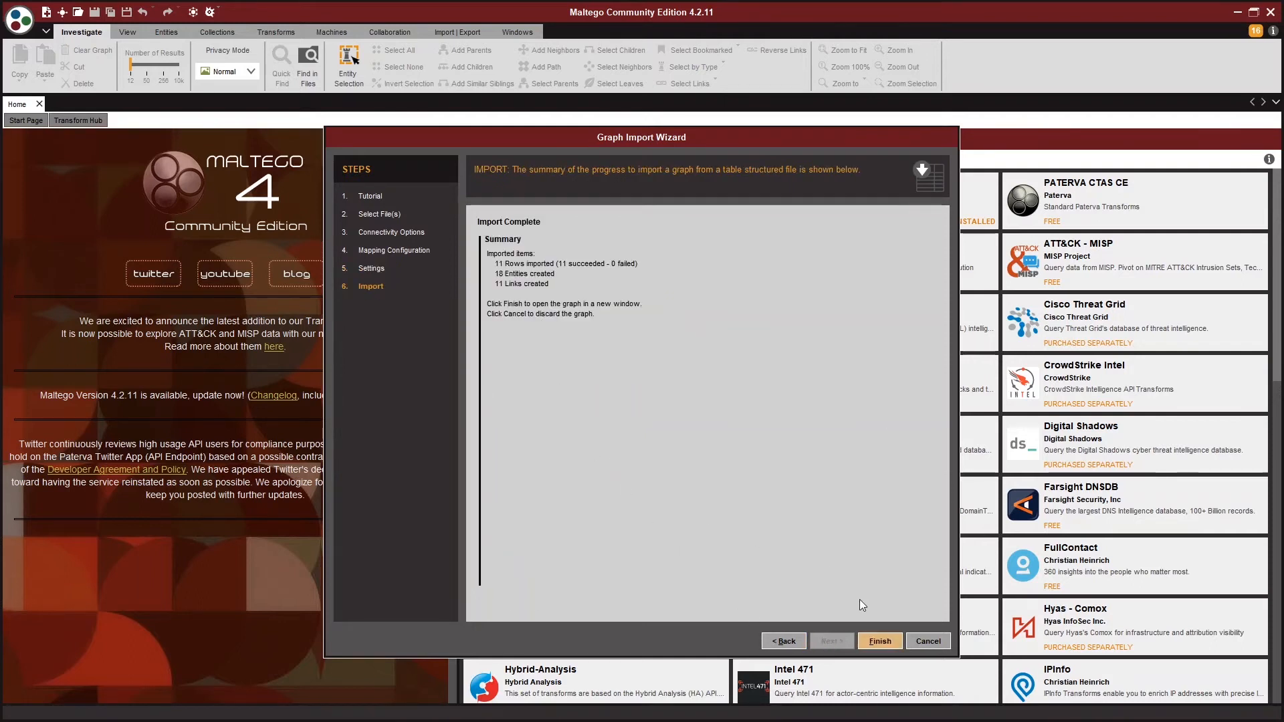
pyautogui.click(878, 638)
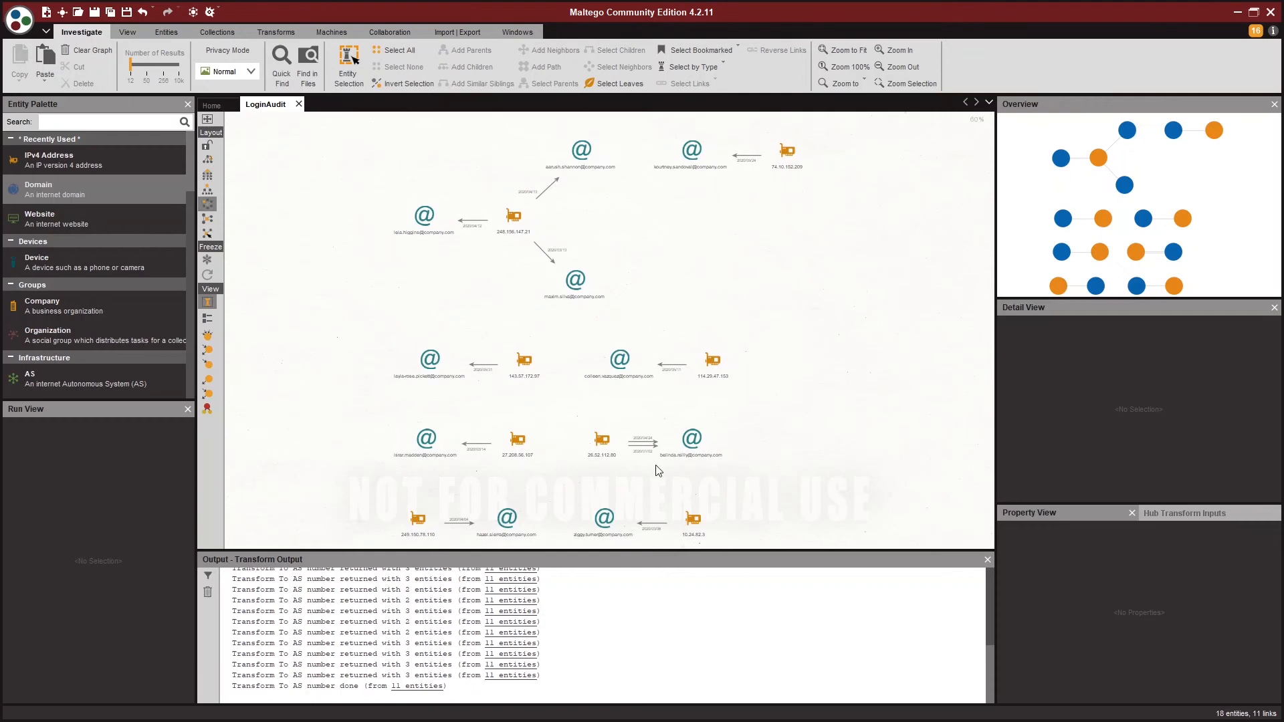
# - Rearrange the imported graph into a top-down layout and inspect the dated links between IP addresses and email addresses
pyautogui.click(430, 371)
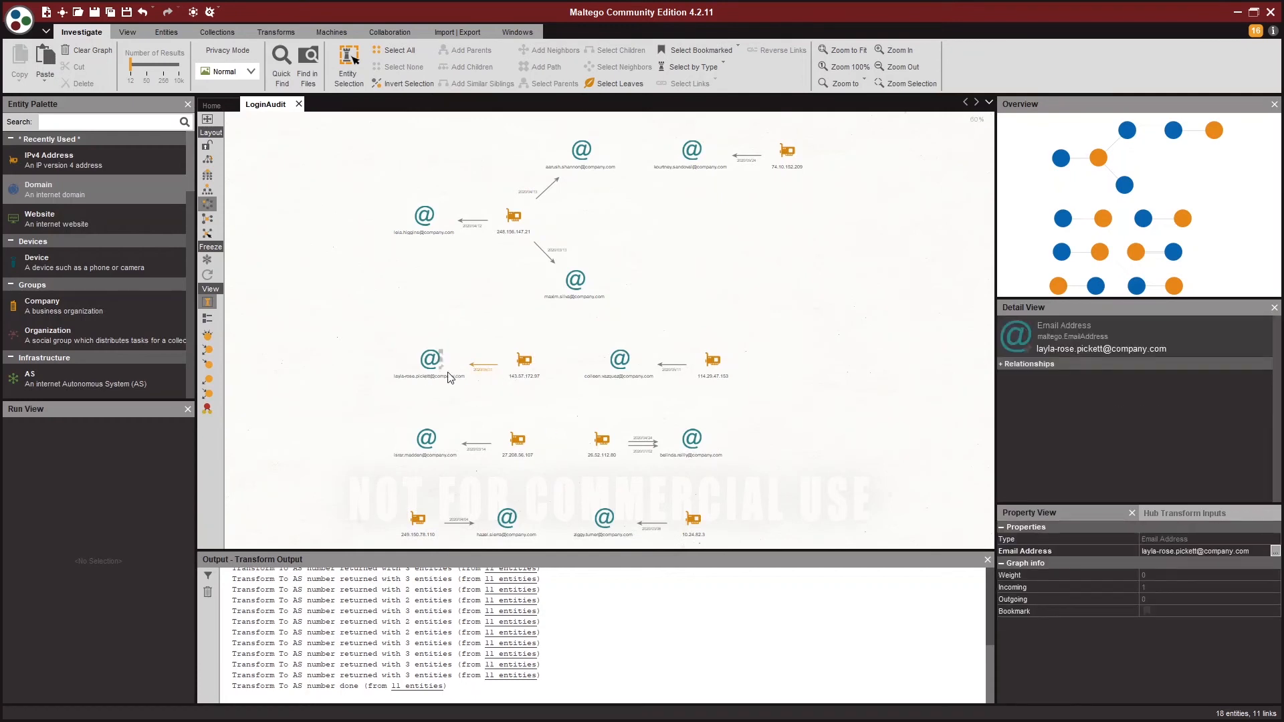
pyautogui.scroll(5, 478, 217)
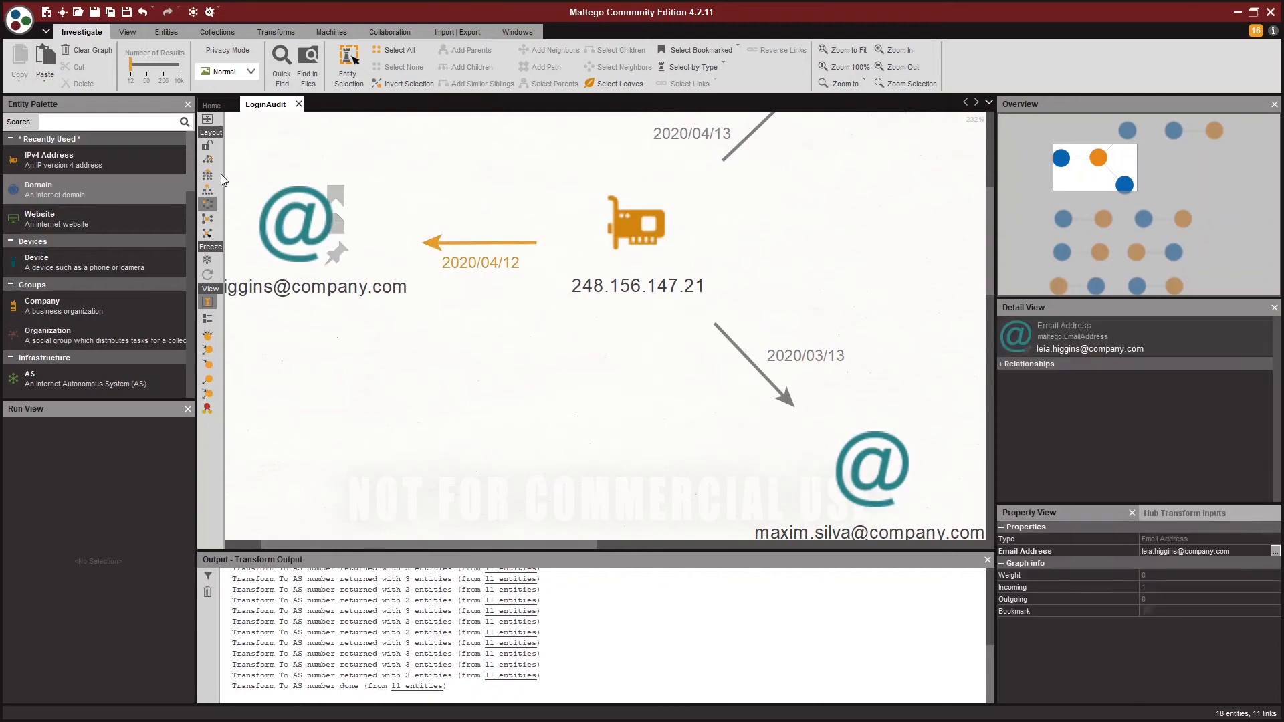
pyautogui.scroll(-5, 328, 267)
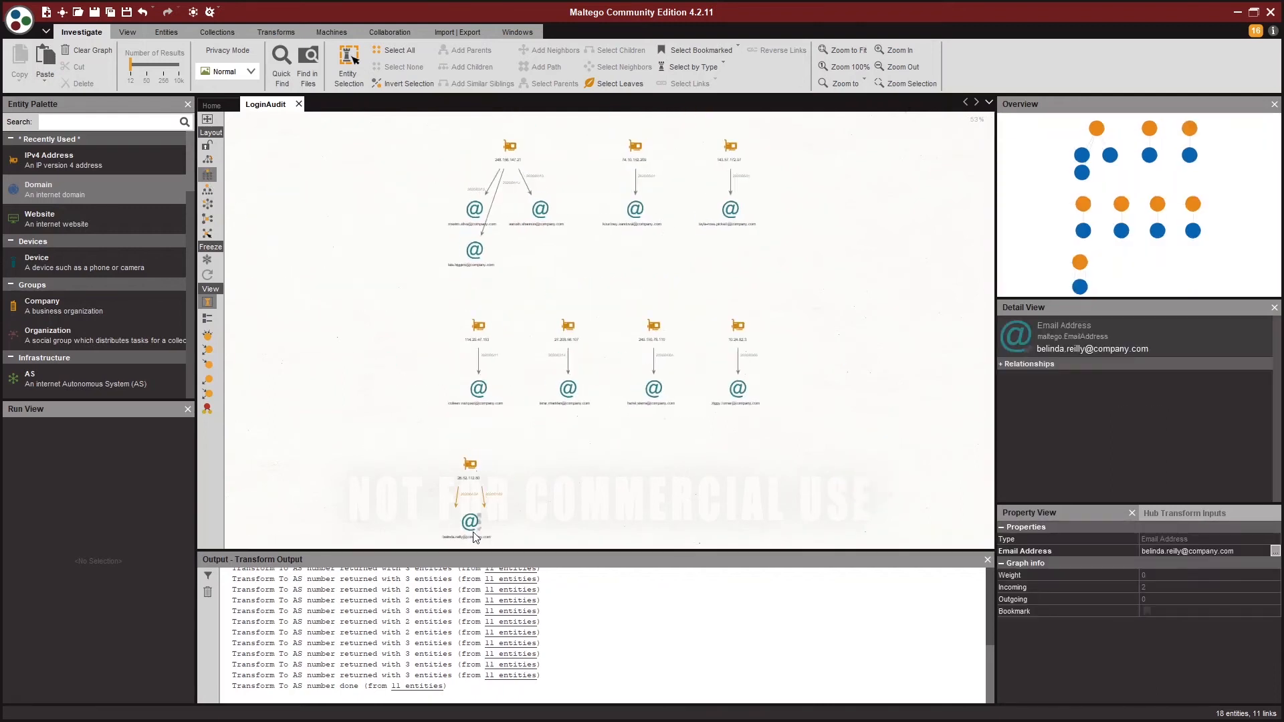
pyautogui.scroll(4, 471, 525)
pyautogui.moveTo(585, 459); pyautogui.dragTo(604, 376)
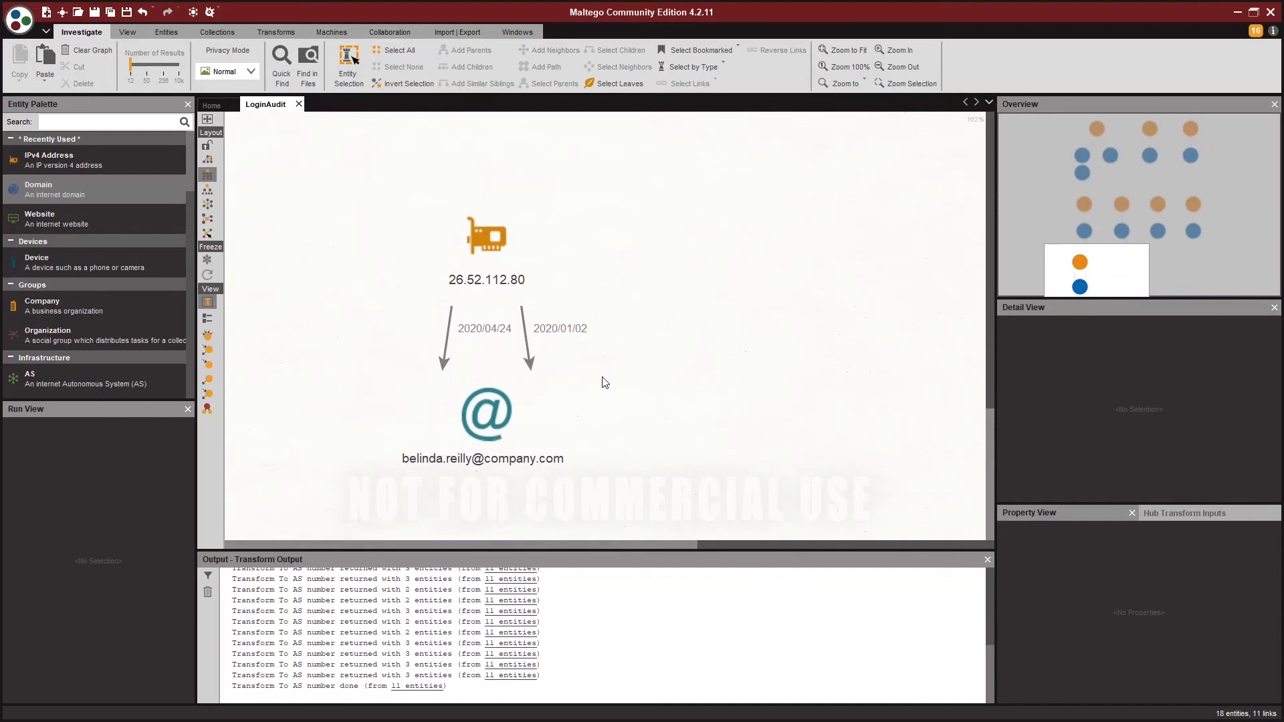
pyautogui.scroll(-4, 675, 301)
pyautogui.scroll(4, 523, 234)
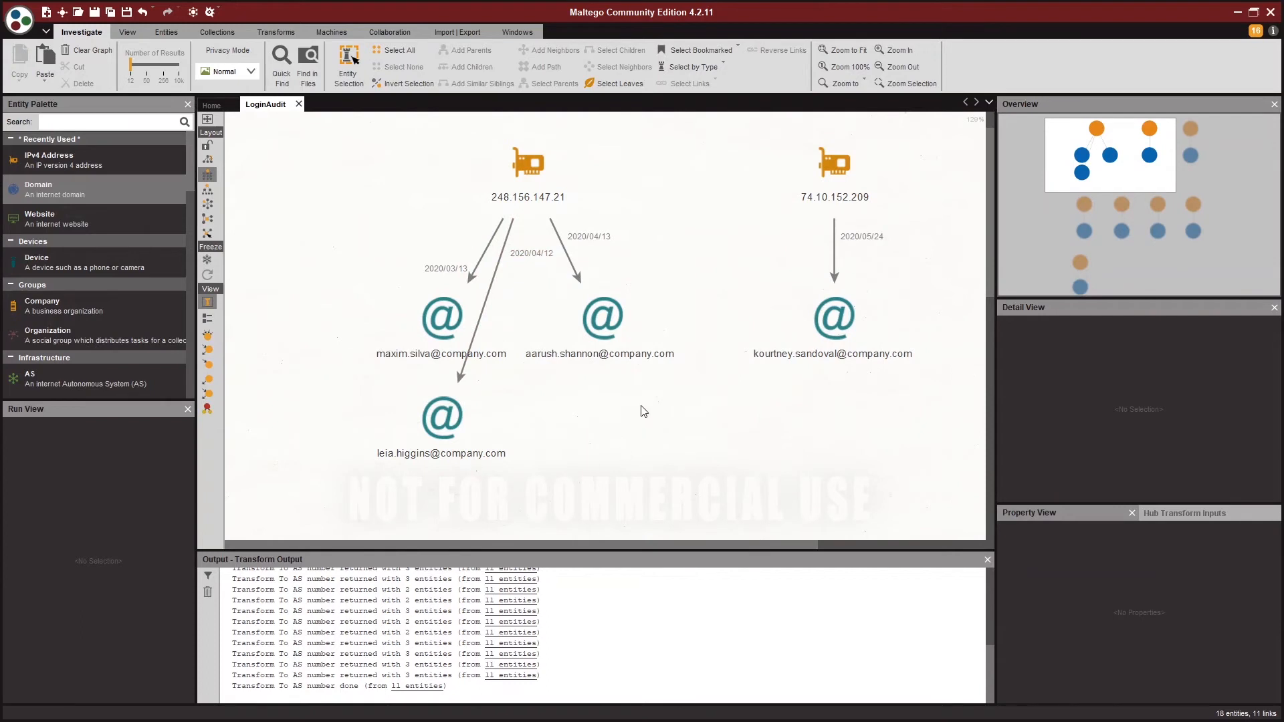
# - Start a 3rd-party table import of PersonalInformation.csv with a new mapping configuration and the Manual connectivity option
pyautogui.scroll(-3, 562, 310)
pyautogui.scroll(-2, 556, 347)
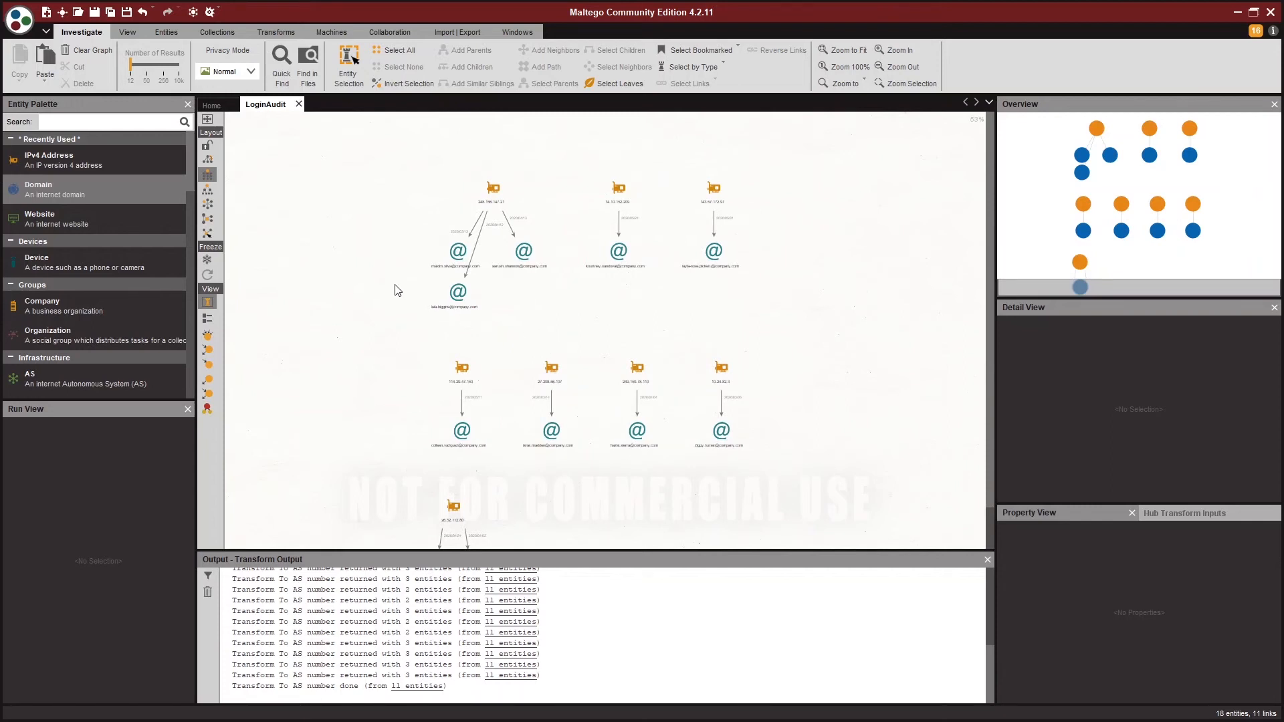
pyautogui.click(26, 27)
pyautogui.moveTo(69, 198)
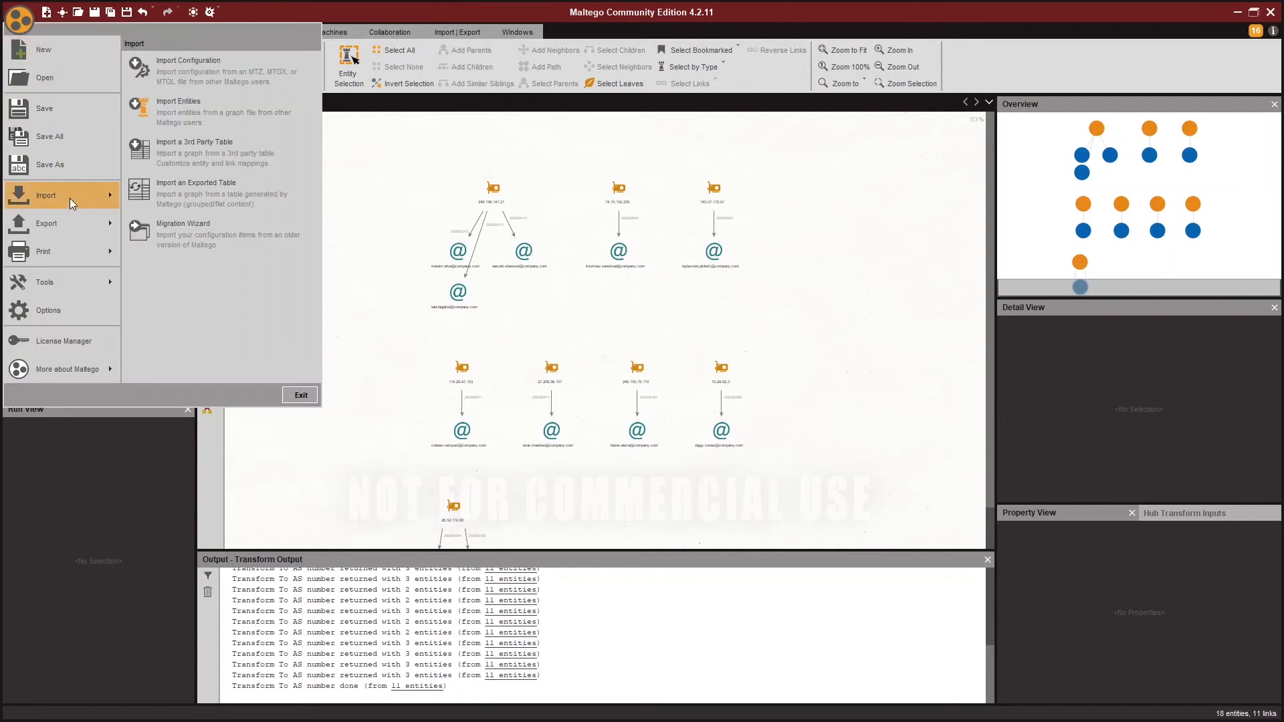
pyautogui.click(210, 150)
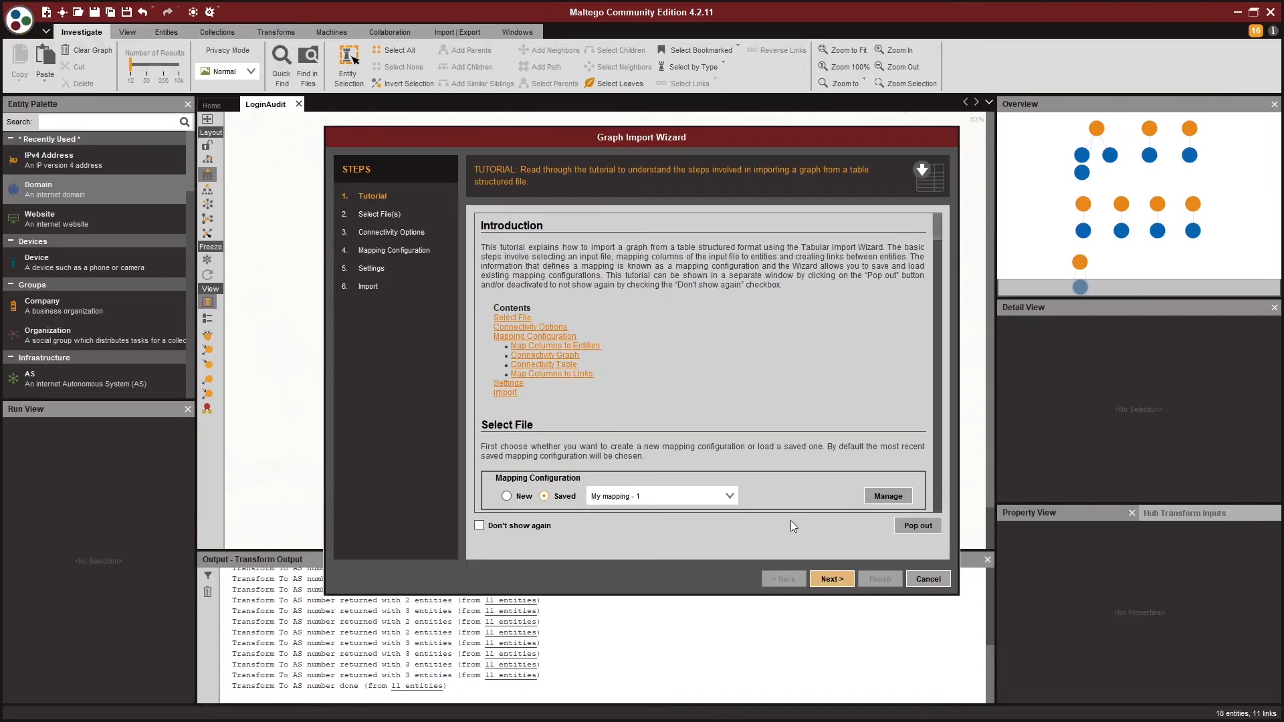
pyautogui.click(832, 578)
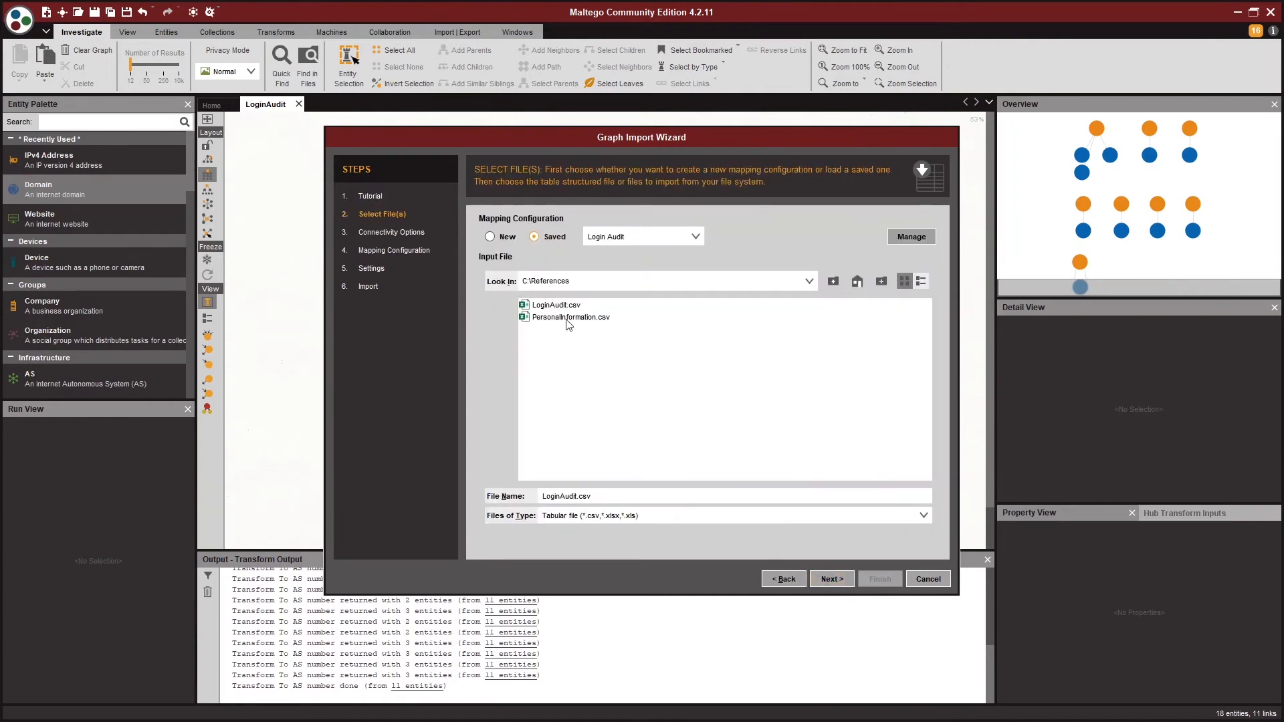
pyautogui.click(569, 320)
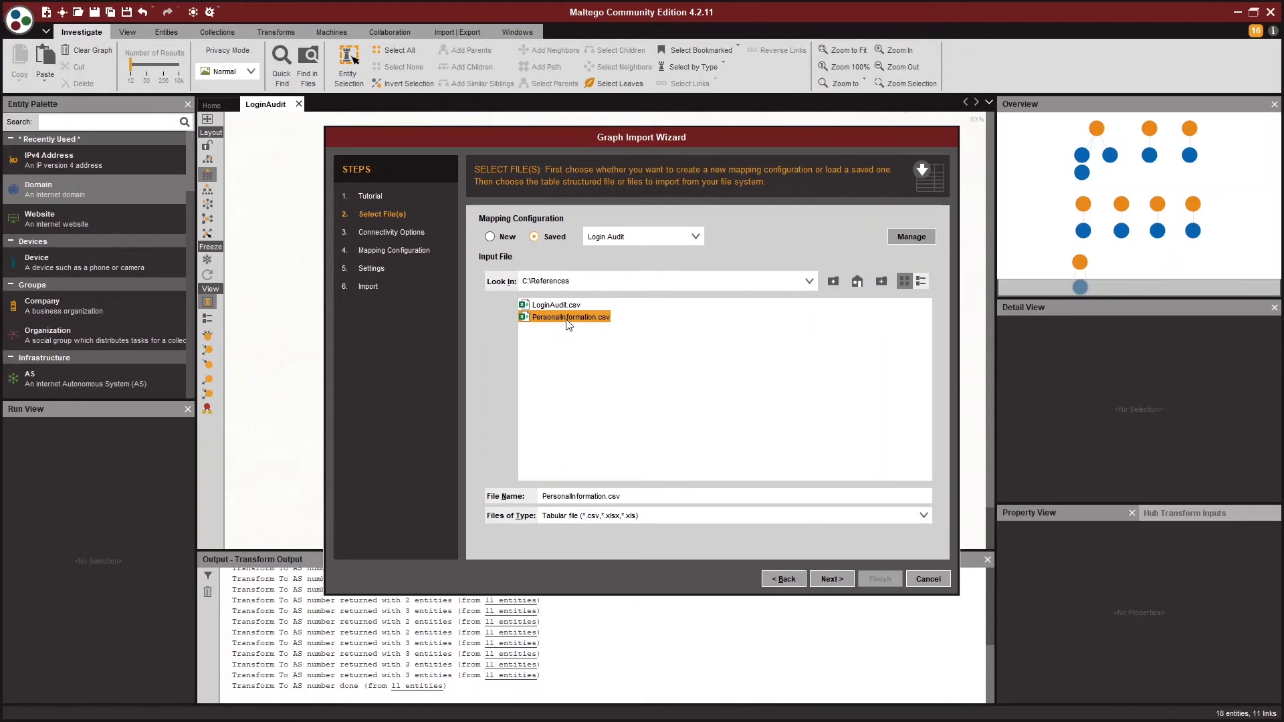
pyautogui.click(505, 243)
pyautogui.click(831, 579)
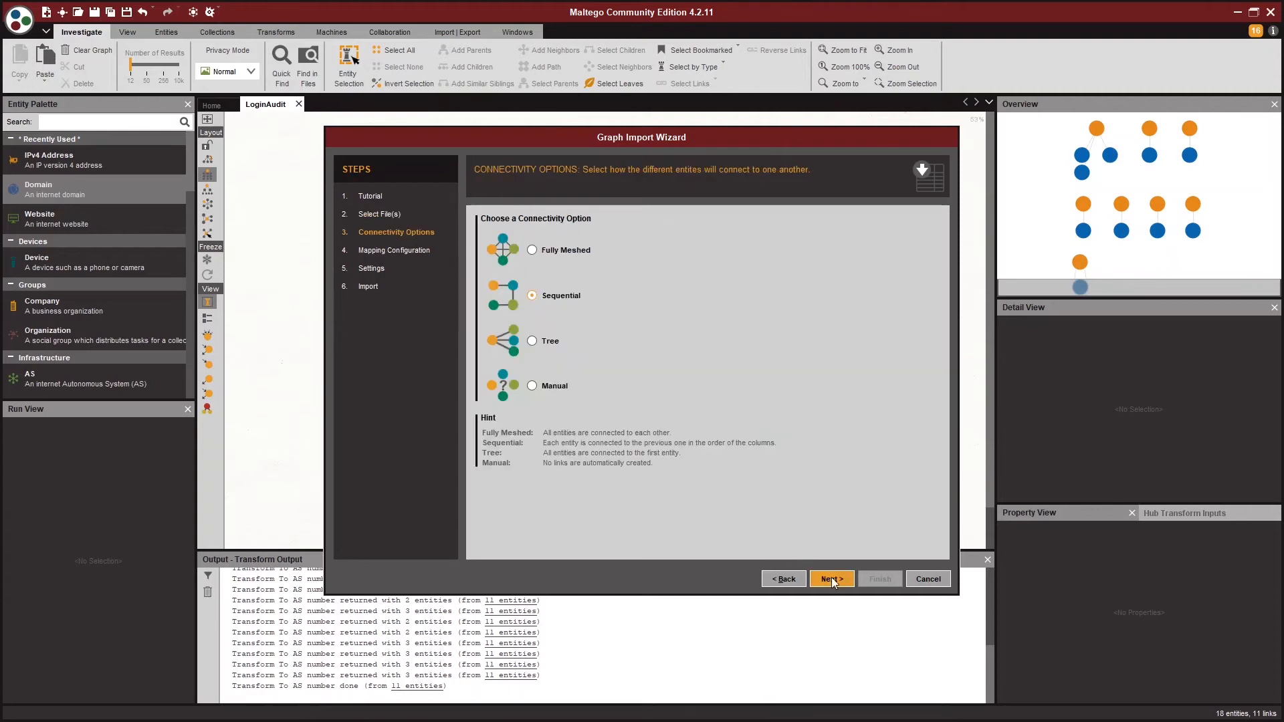
pyautogui.click(556, 387)
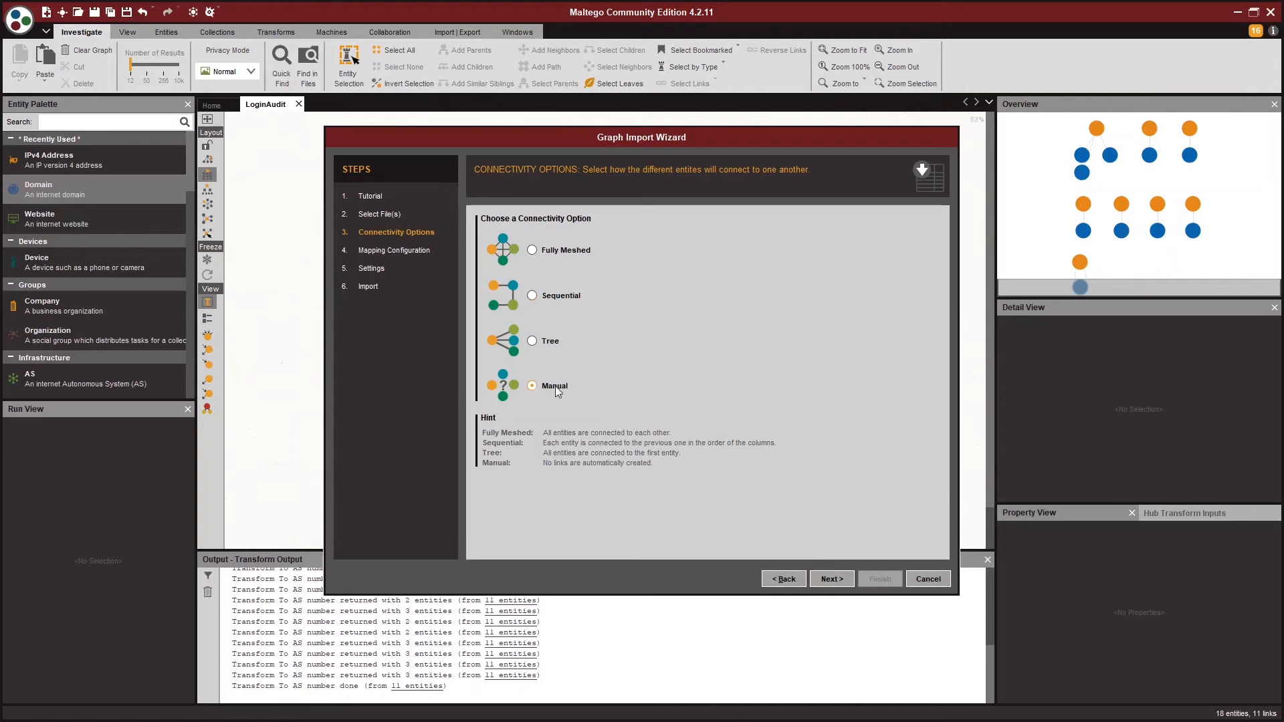
pyautogui.click(831, 579)
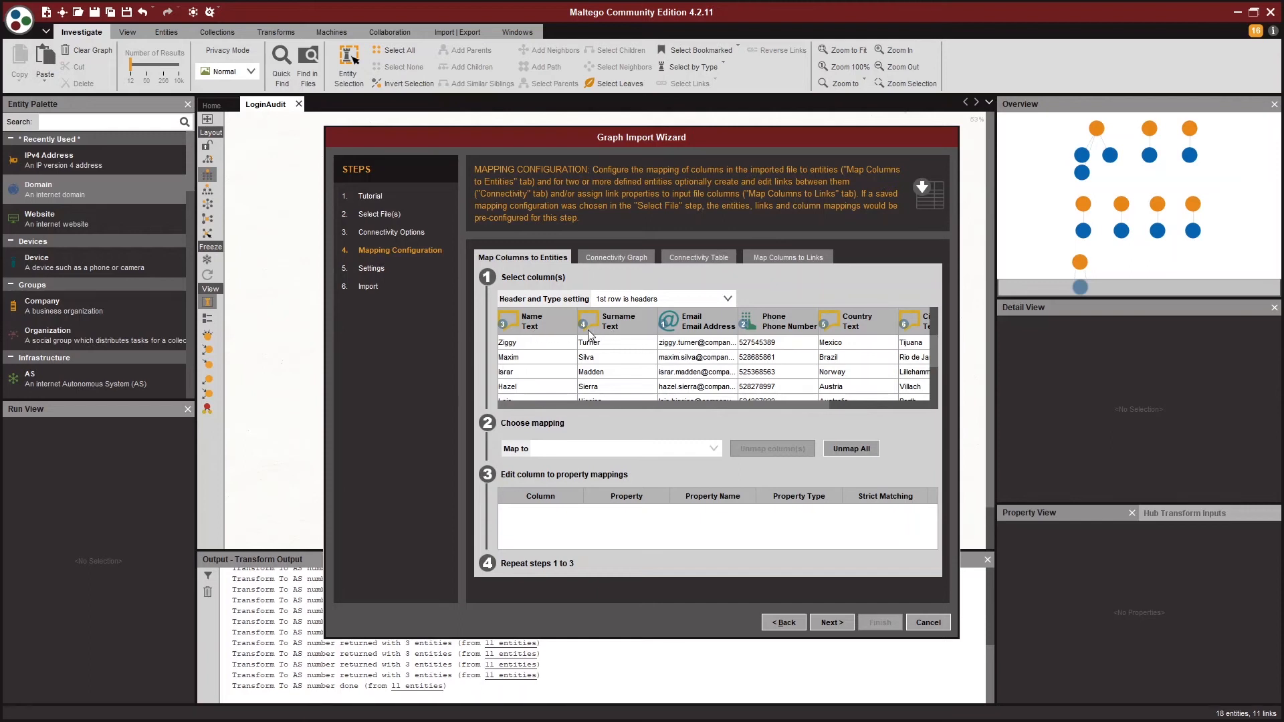
# - Map the Name and Surname columns together to the Person entity
pyautogui.click(556, 329)
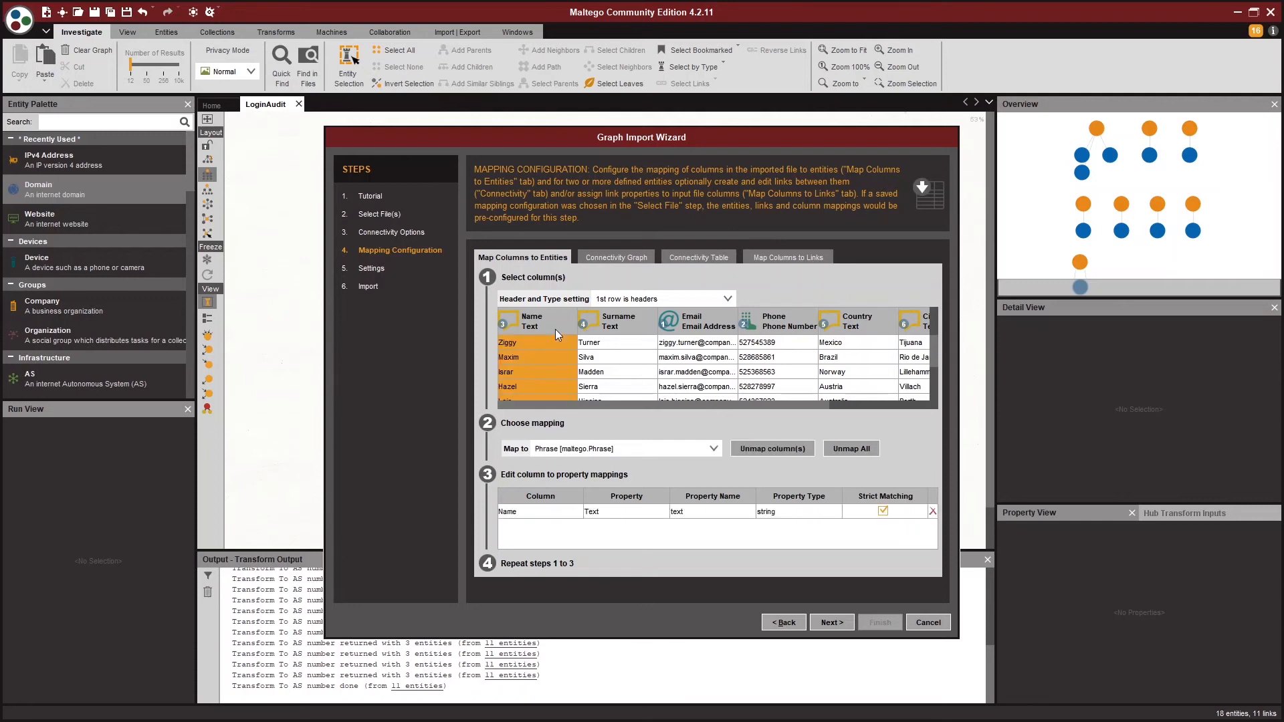
pyautogui.keyDown('ctrl'); pyautogui.click(614, 329); pyautogui.keyUp('ctrl')
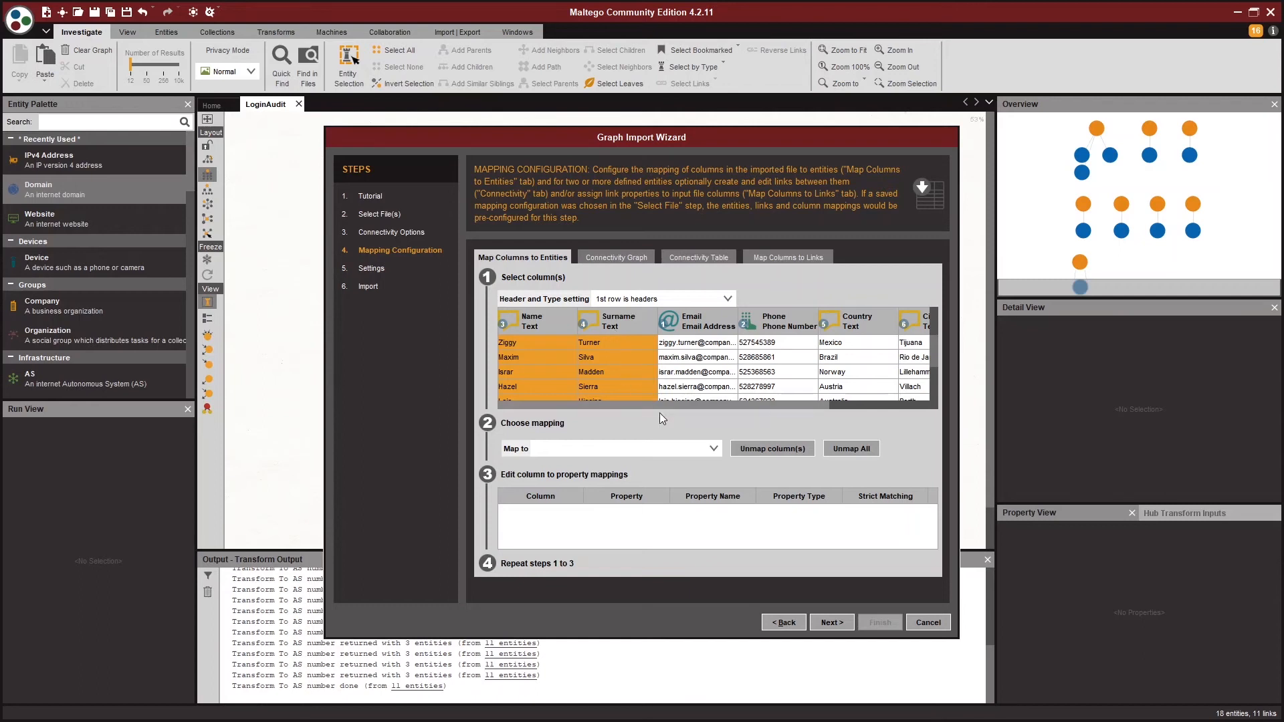
pyautogui.click(715, 451)
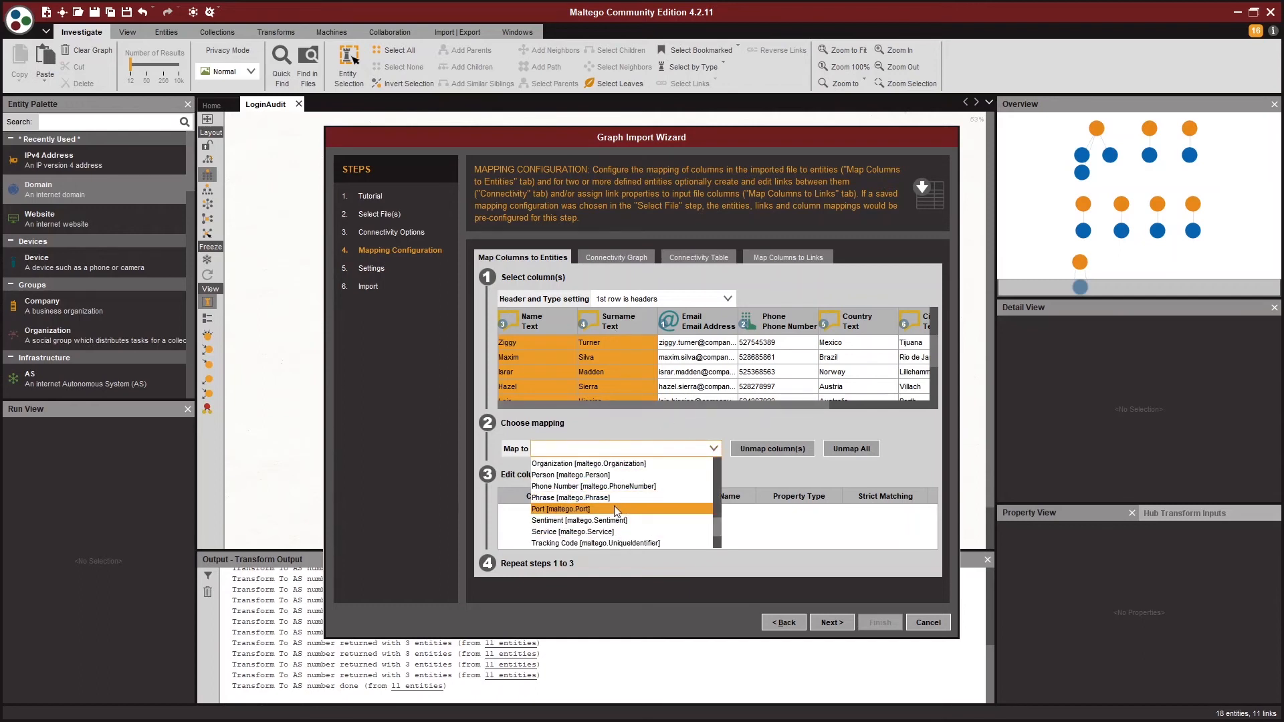
pyautogui.click(572, 475)
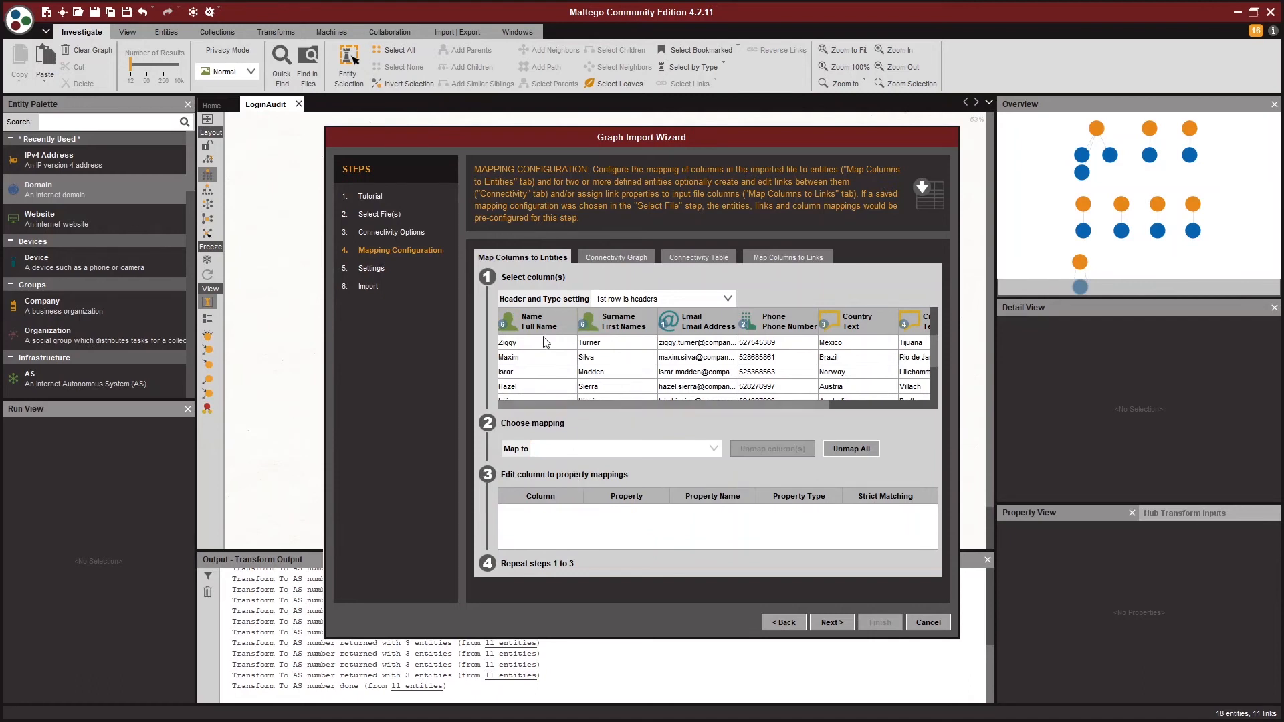
# - Assign the Person entity's Name column to the First Names property and its Surname column to the Surname property
pyautogui.click(616, 331)
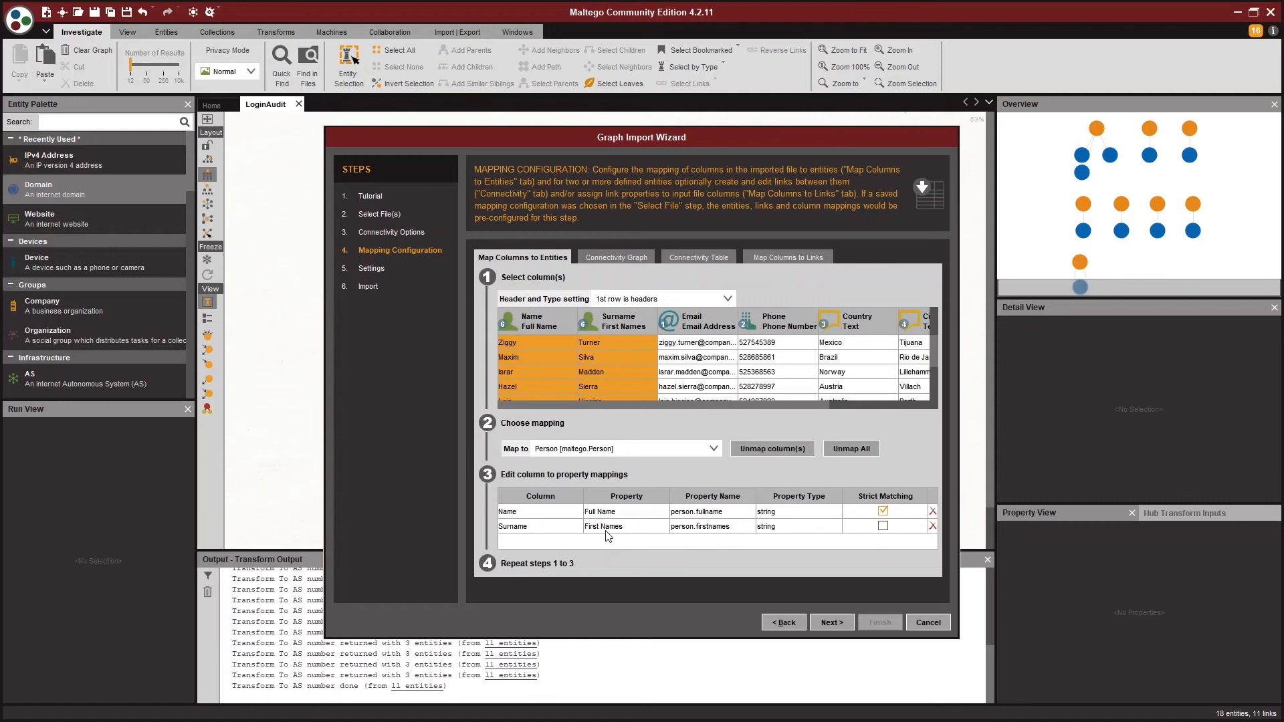
pyautogui.click(664, 512)
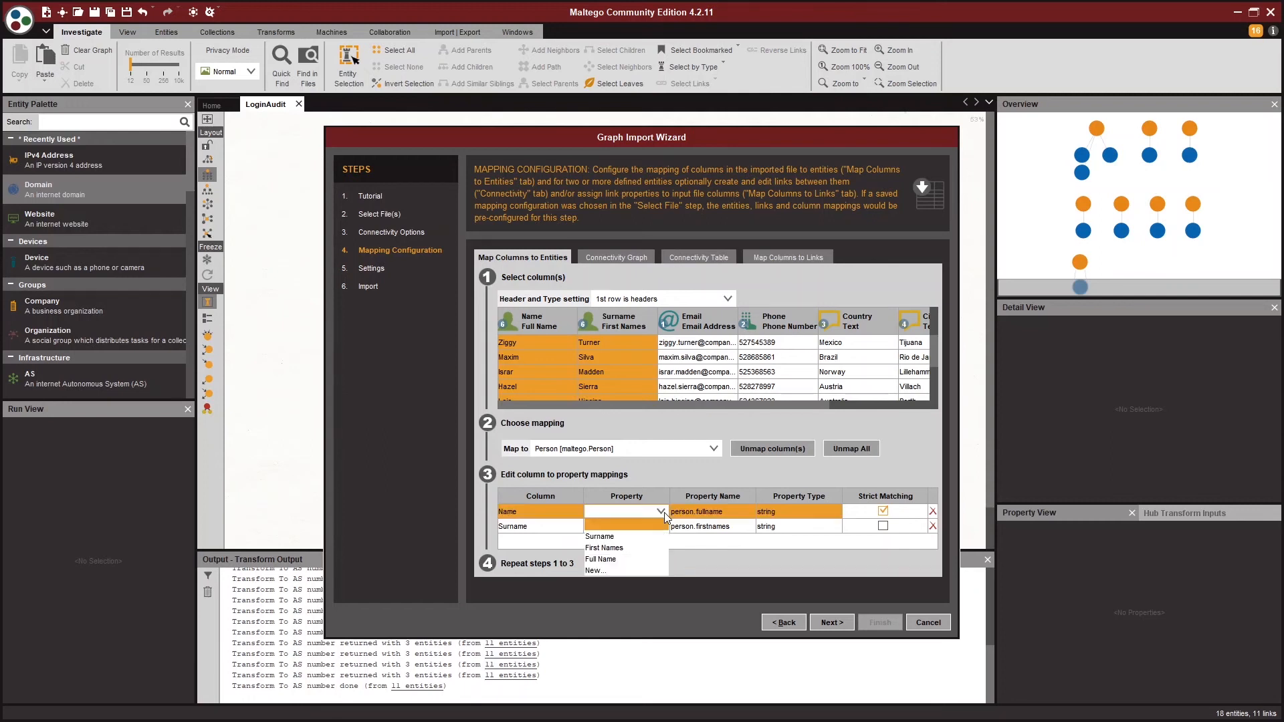
pyautogui.click(623, 547)
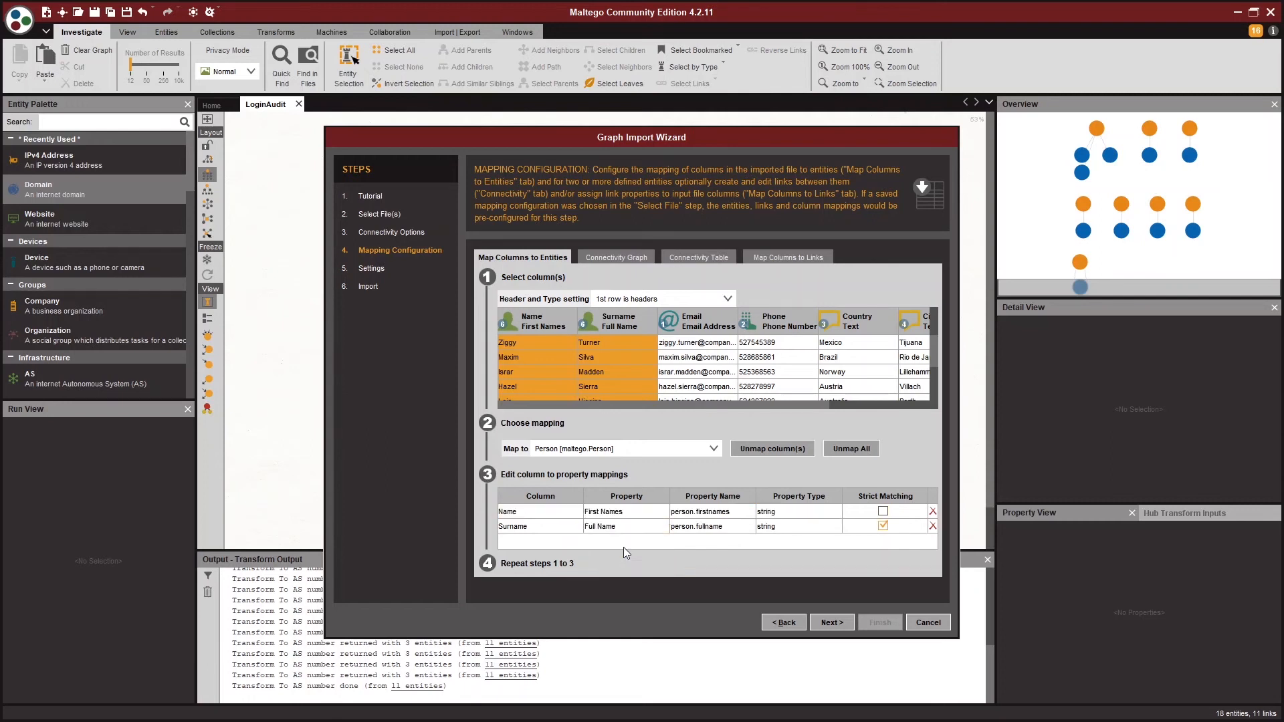
pyautogui.click(661, 527)
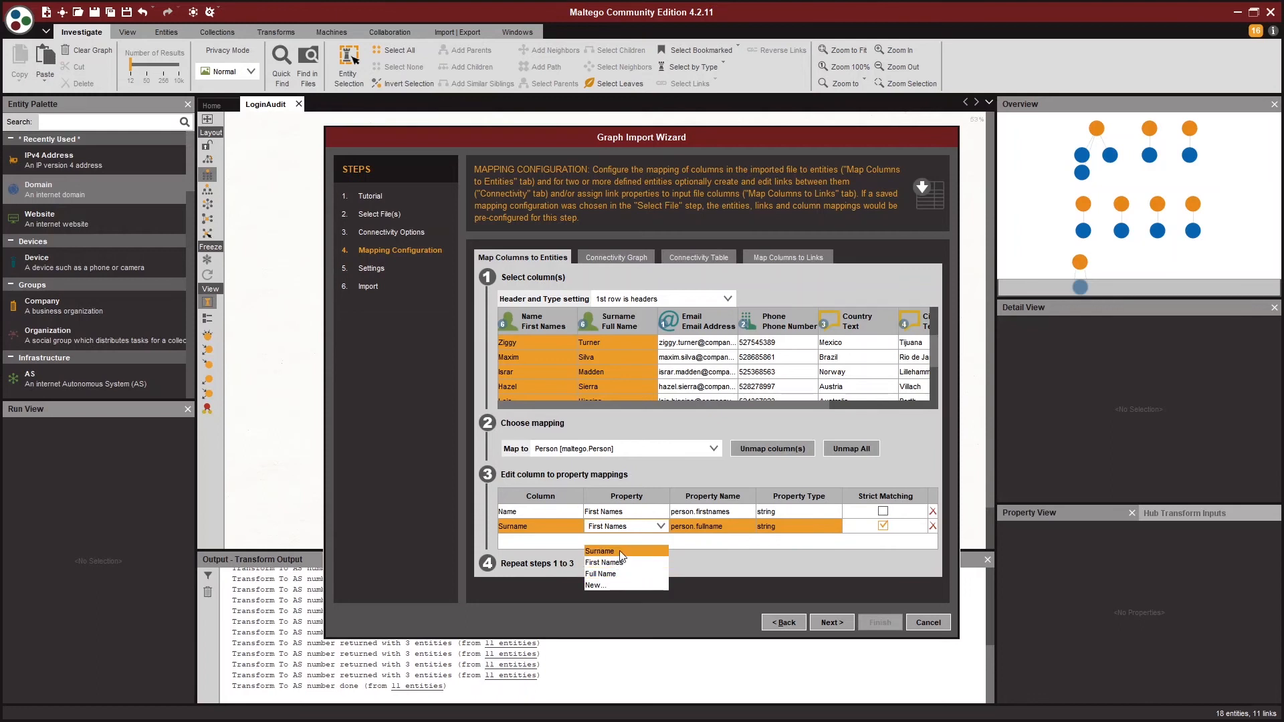
pyautogui.click(619, 552)
# - Map the Country, City and Country Code columns together to the Location entity
pyautogui.moveTo(789, 405); pyautogui.dragTo(902, 405)
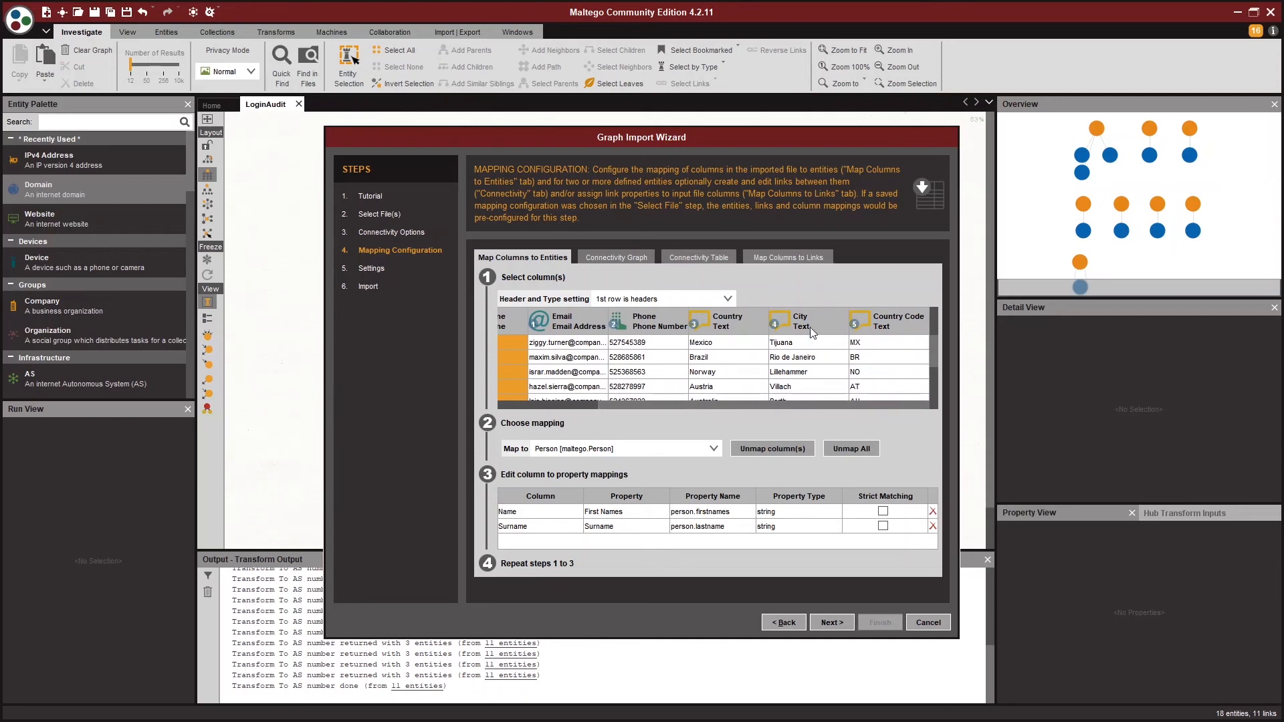
pyautogui.click(752, 330)
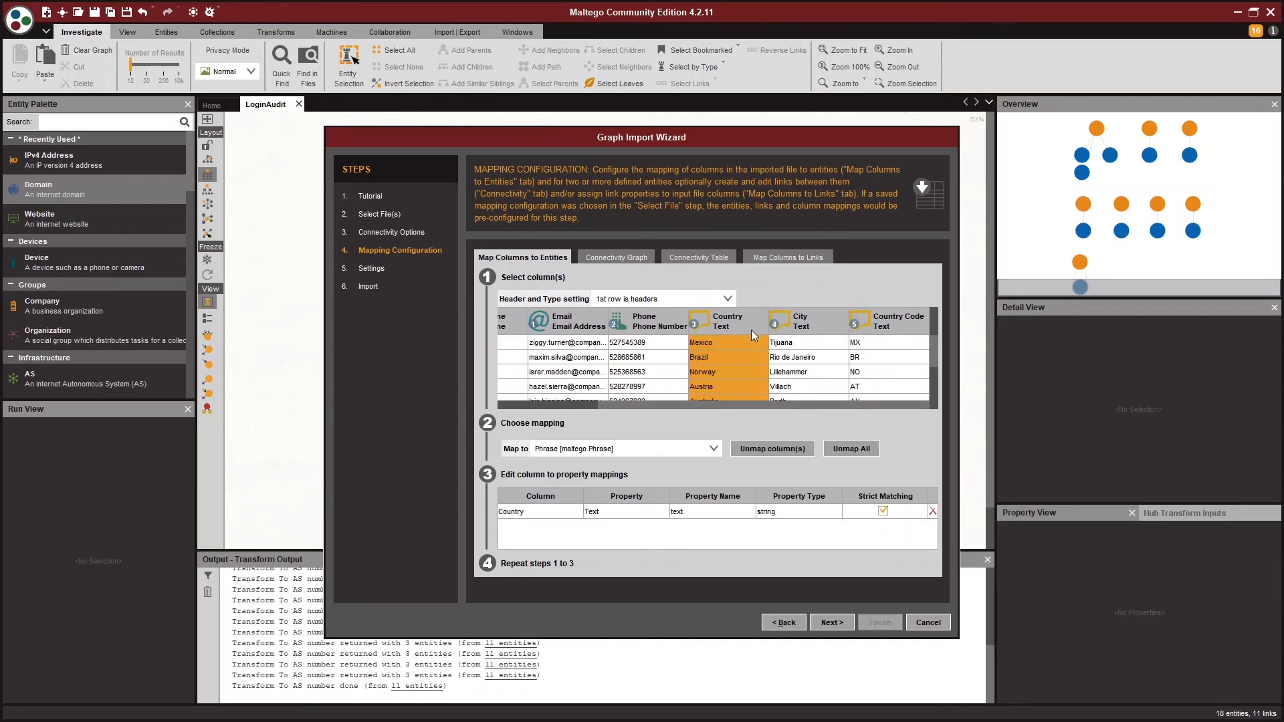
pyautogui.keyDown('ctrl'); pyautogui.click(815, 327); pyautogui.keyUp('ctrl')
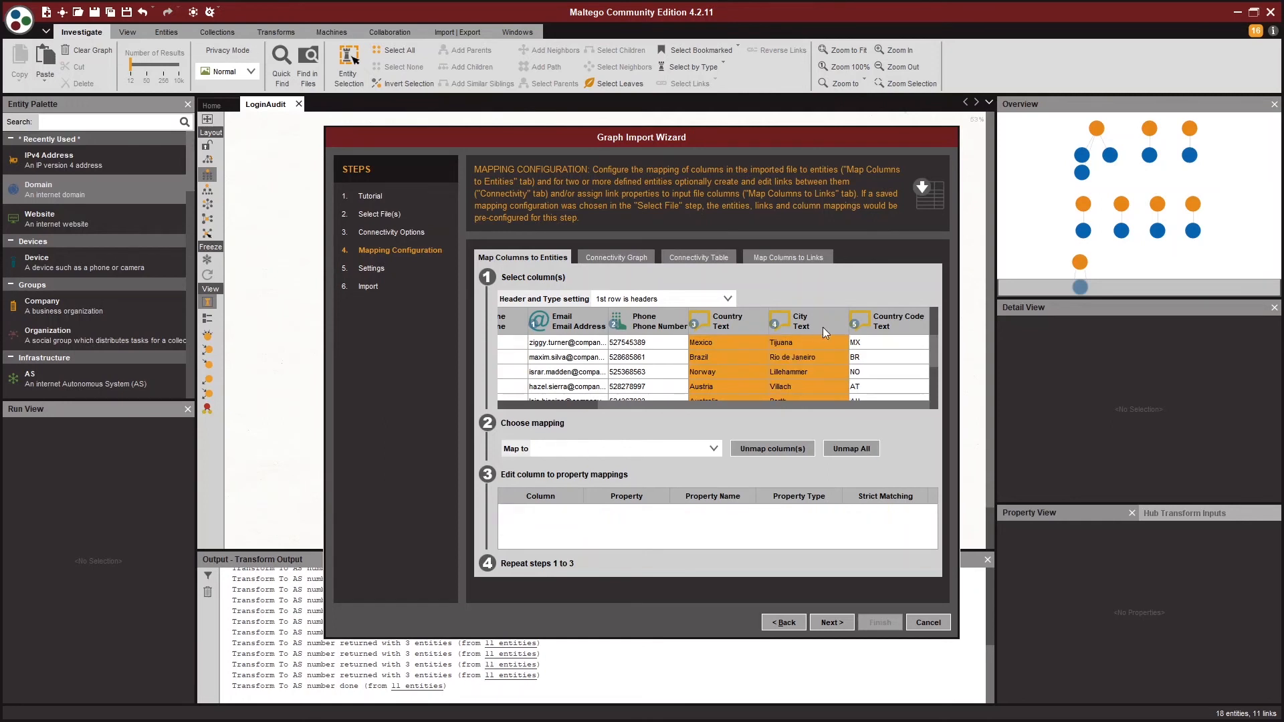
pyautogui.keyDown('ctrl'); pyautogui.click(885, 328); pyautogui.keyUp('ctrl')
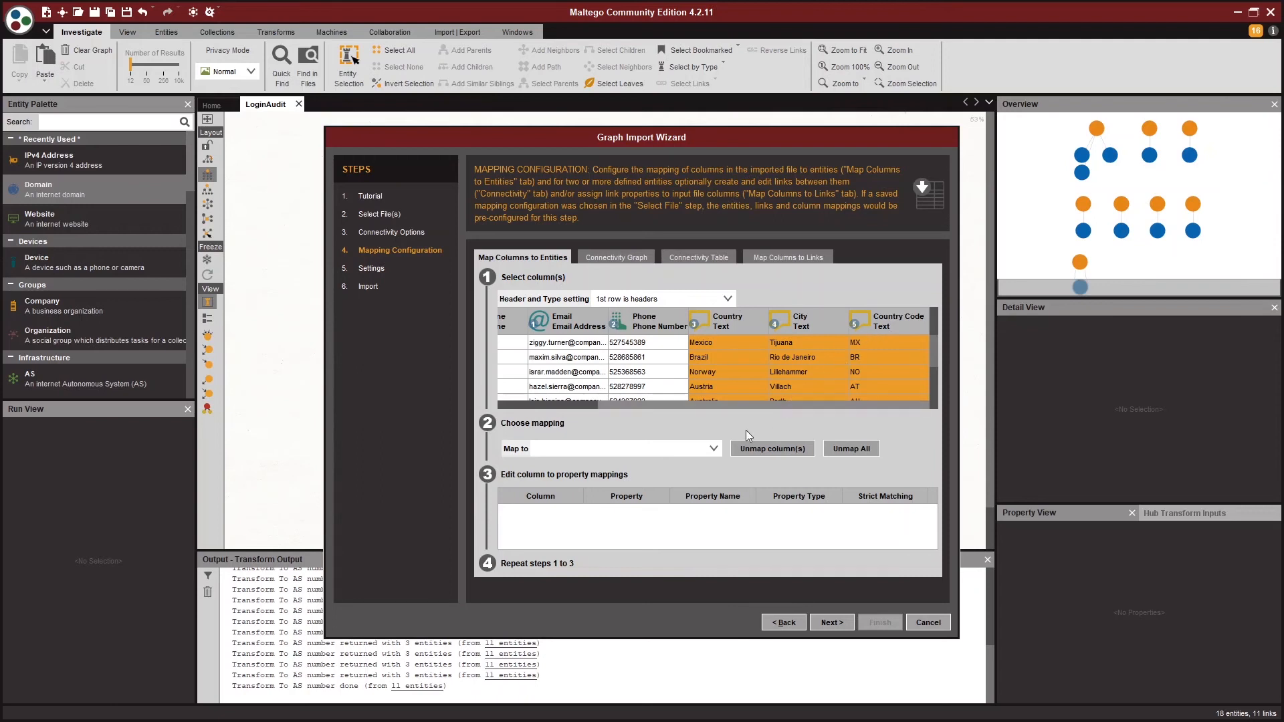
pyautogui.click(714, 449)
pyautogui.scroll(2, 622, 481)
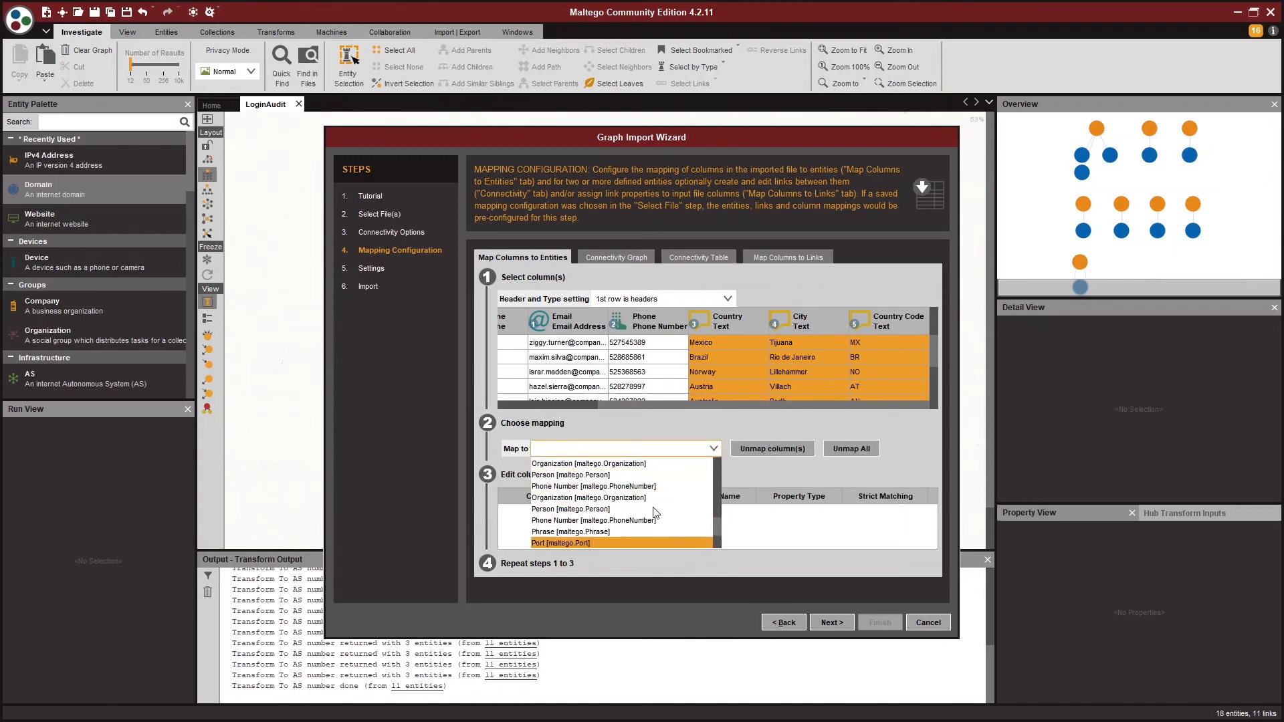
pyautogui.click(632, 487)
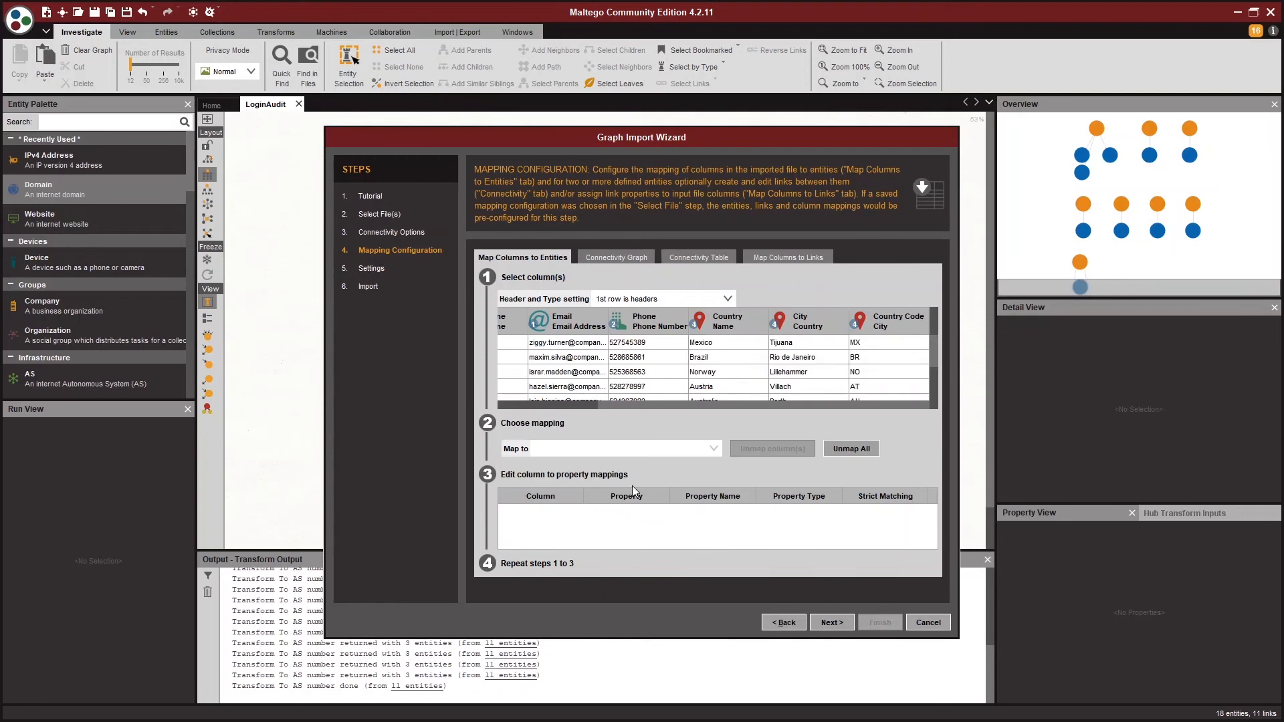
# - Assign the Location entity's columns to the matching Country, City and Country Code properties
pyautogui.click(731, 327)
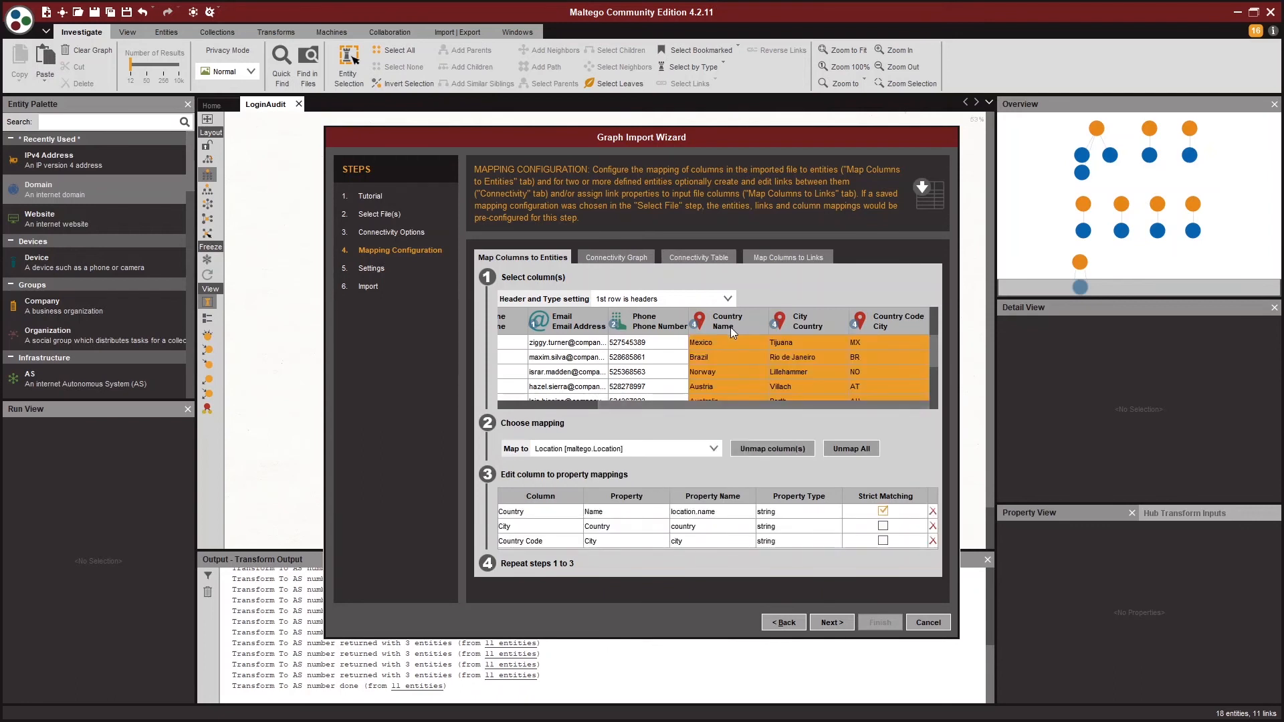
pyautogui.click(659, 513)
pyautogui.click(610, 562)
pyautogui.click(666, 527)
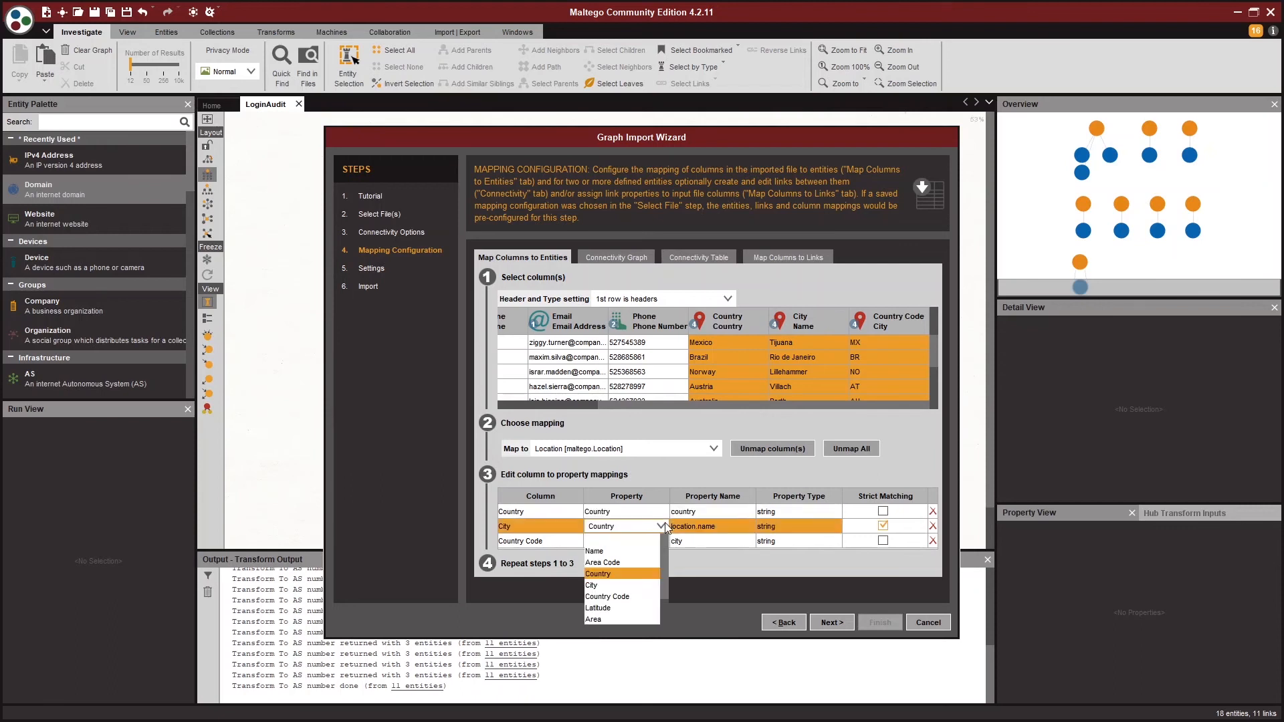
pyautogui.click(622, 578)
pyautogui.click(662, 542)
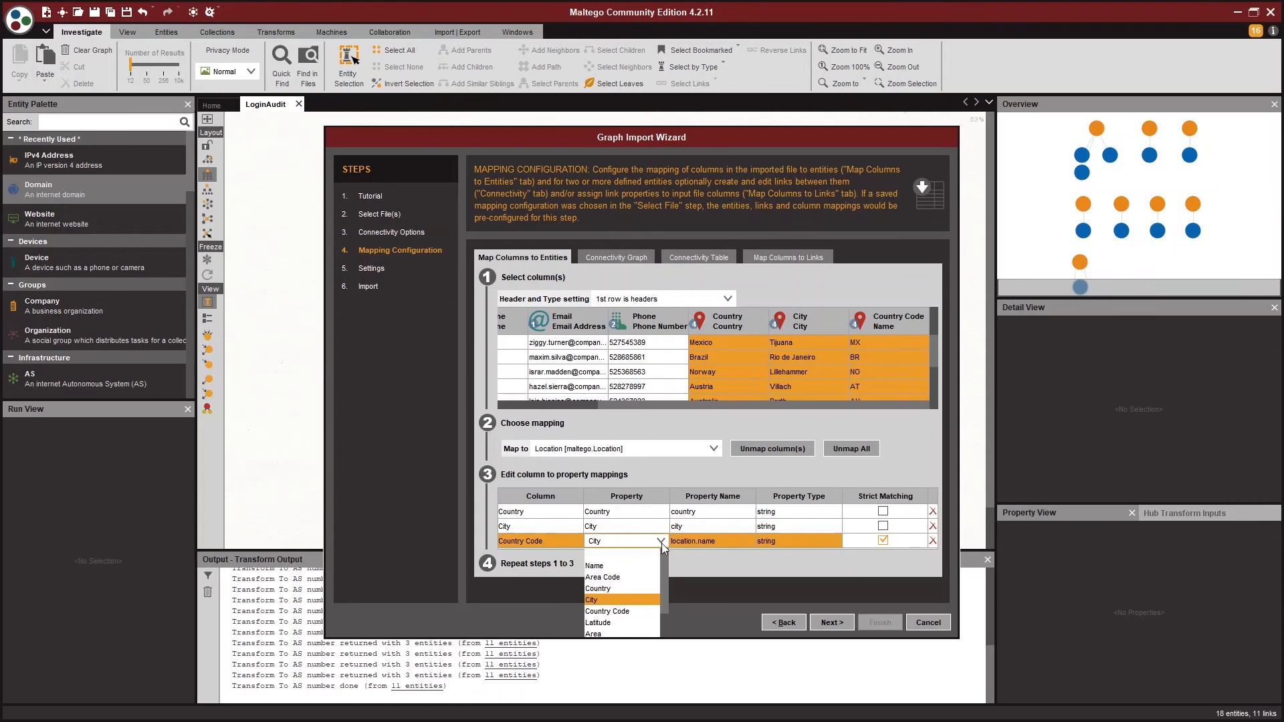
pyautogui.click(632, 615)
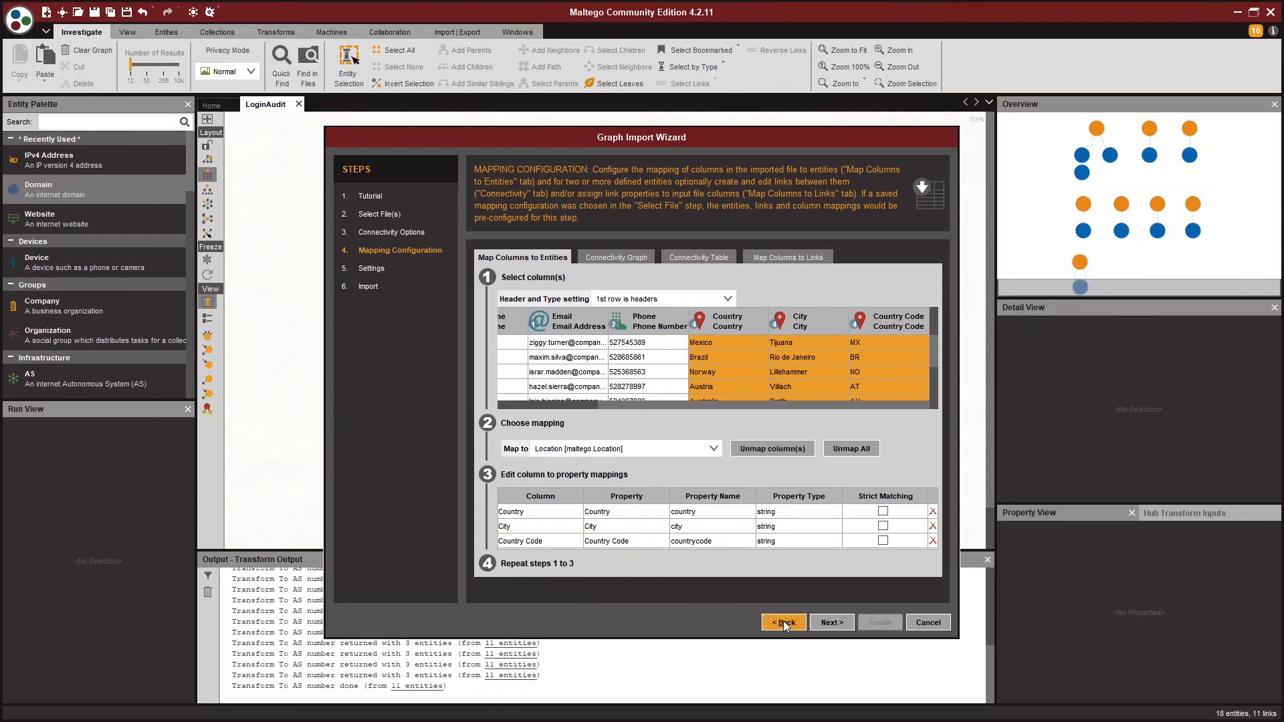
# - Link the Email entity to the person, location and phone entities and check the links in the connectivity table
pyautogui.click(622, 259)
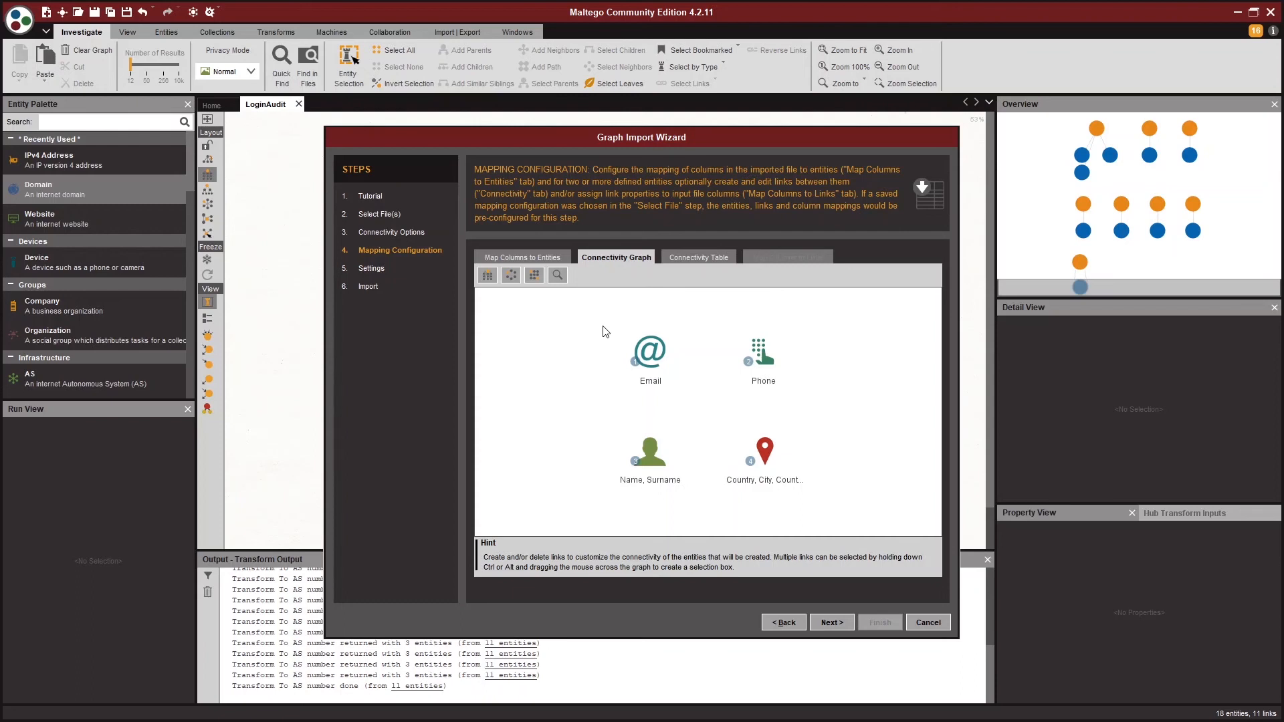
pyautogui.moveTo(655, 353); pyautogui.dragTo(658, 461)
pyautogui.moveTo(656, 357)
pyautogui.mouseDown()
pyautogui.moveTo(749, 447)
pyautogui.moveTo(739, 435)
pyautogui.mouseUp()
pyautogui.moveTo(665, 358); pyautogui.dragTo(768, 349)
pyautogui.click(709, 261)
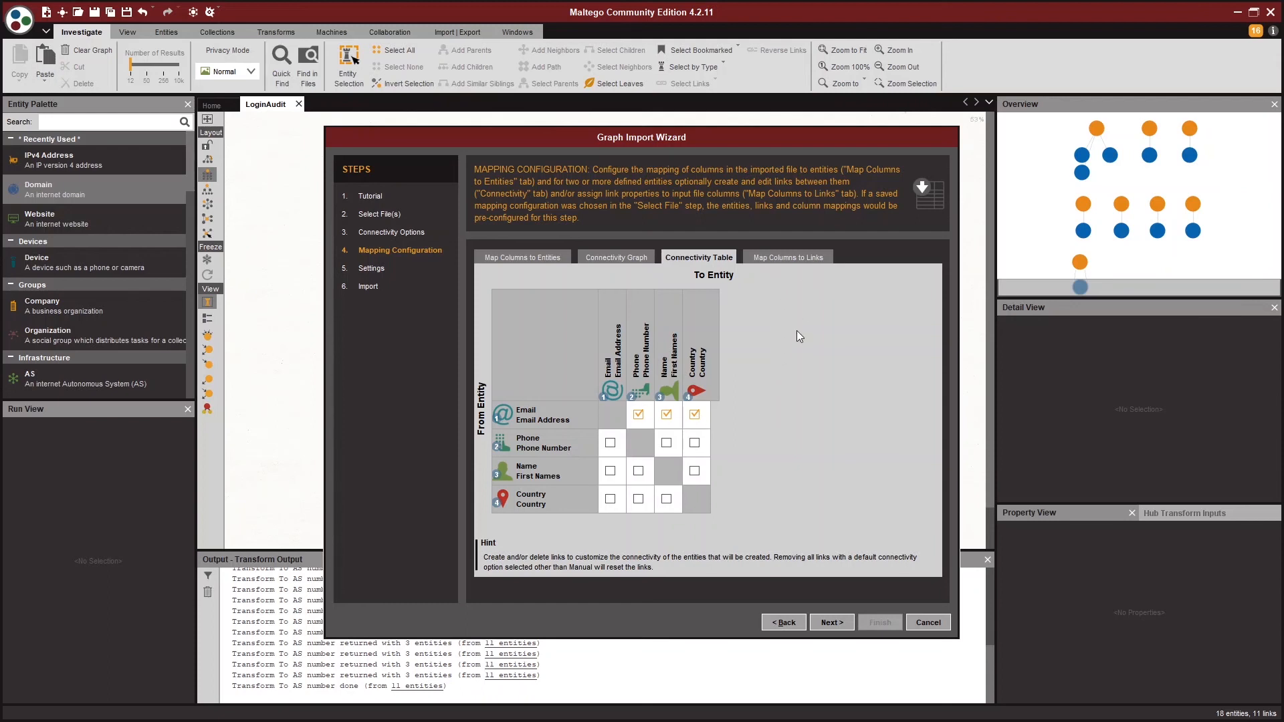
# - Set the import to merge into the current graph and save the mapping configuration as "Personal Information"
pyautogui.click(832, 622)
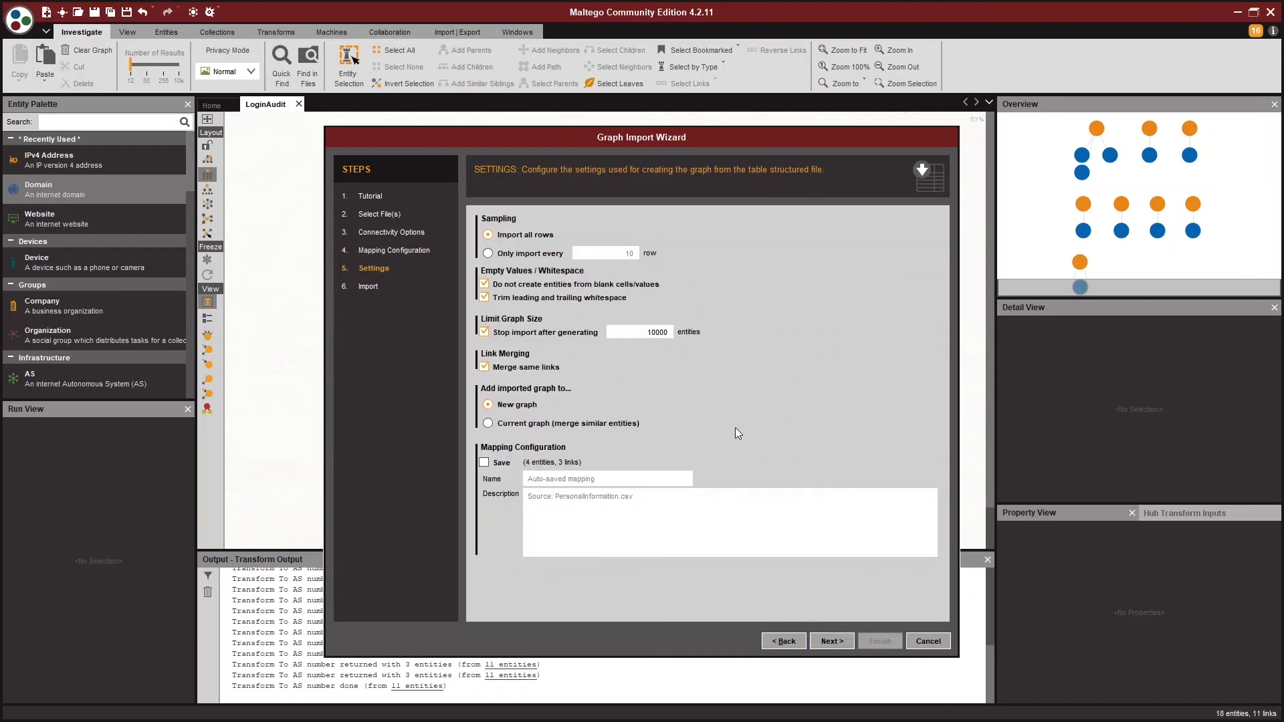
pyautogui.click(540, 425)
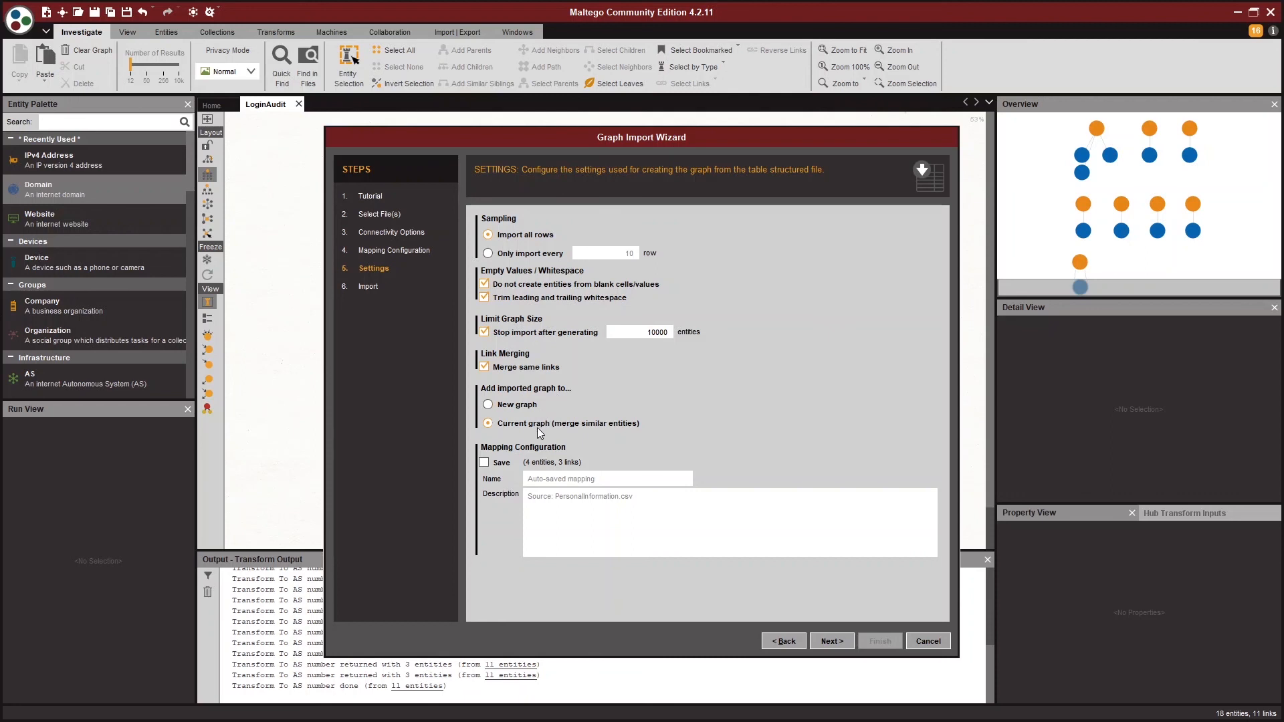
pyautogui.click(503, 466)
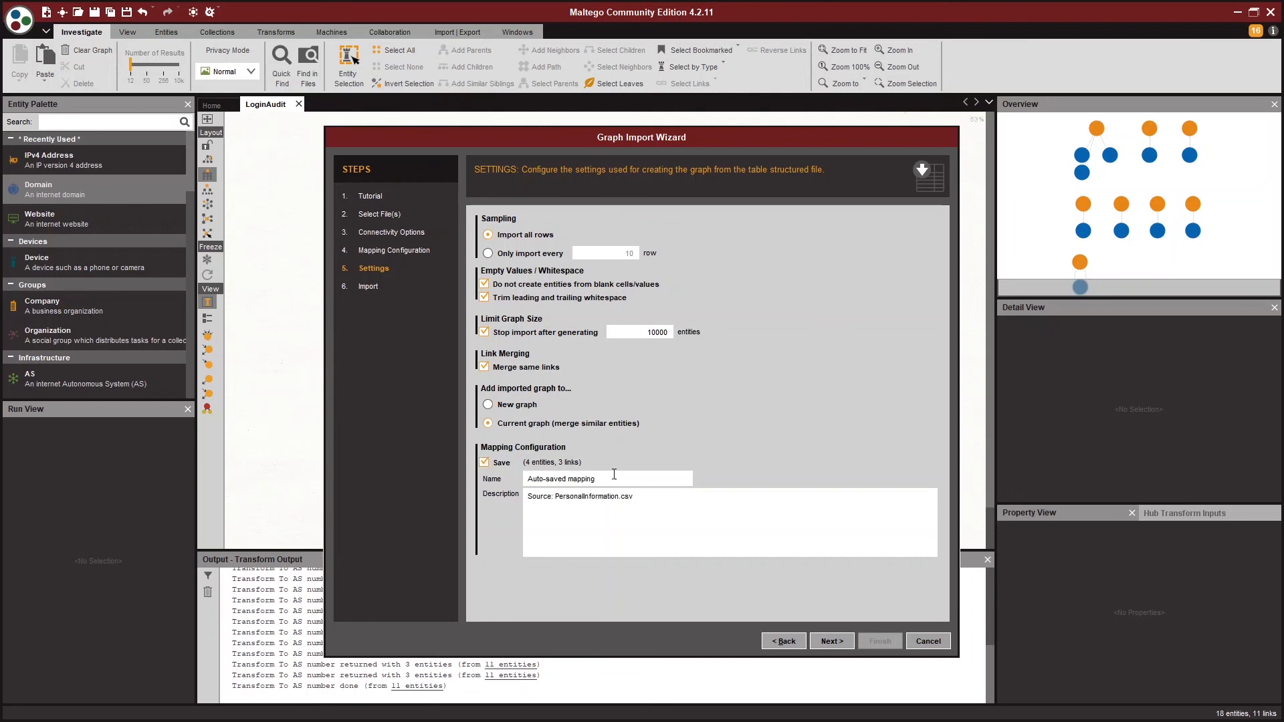
pyautogui.moveTo(611, 479); pyautogui.dragTo(533, 481)
pyautogui.write('Pe')
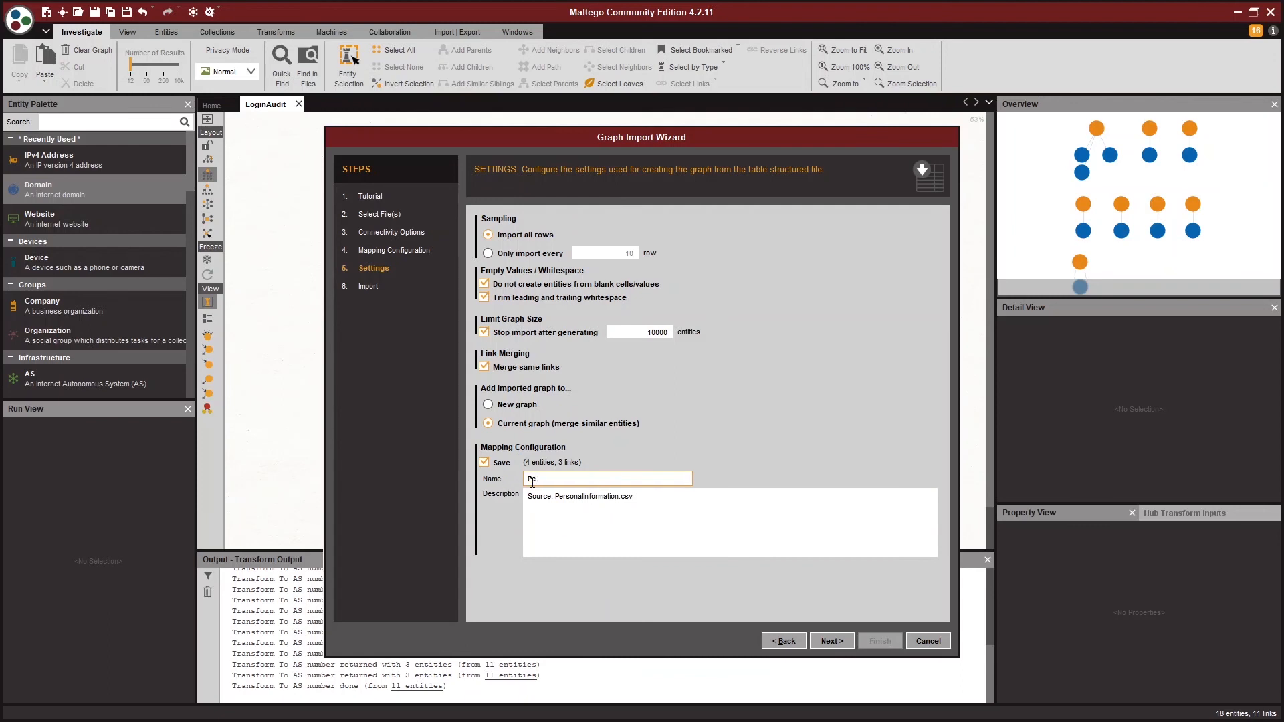
pyautogui.write('rsonal Information')
# - Finish the import and inspect the people, phones and locations linked to the email addresses in the merged graph
pyautogui.click(833, 642)
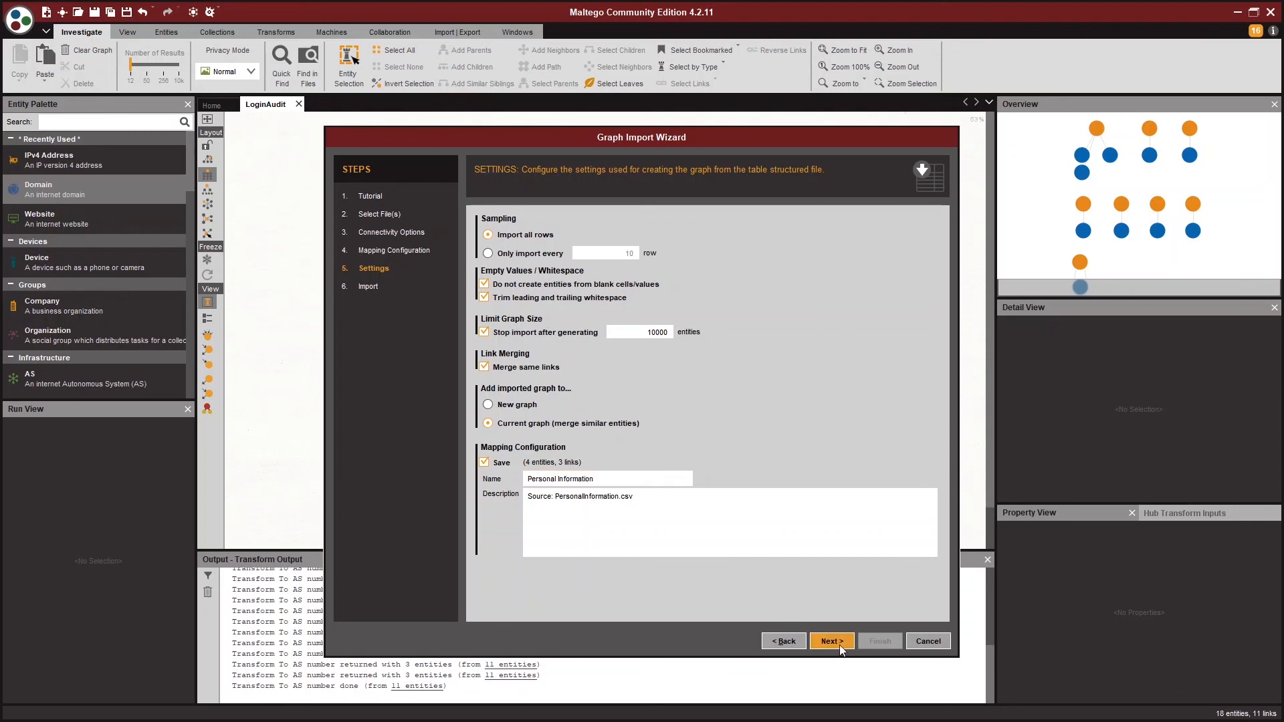
pyautogui.click(870, 641)
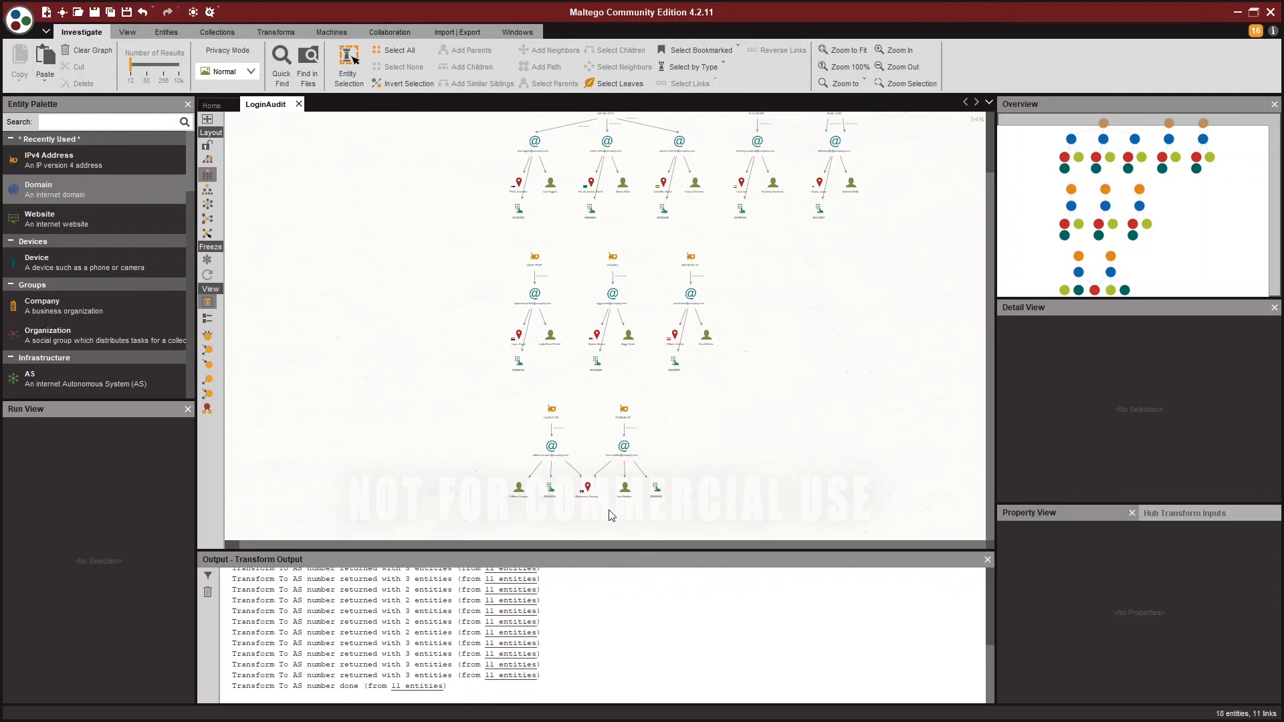
pyautogui.scroll(5, 573, 515)
pyautogui.scroll(1, 573, 515)
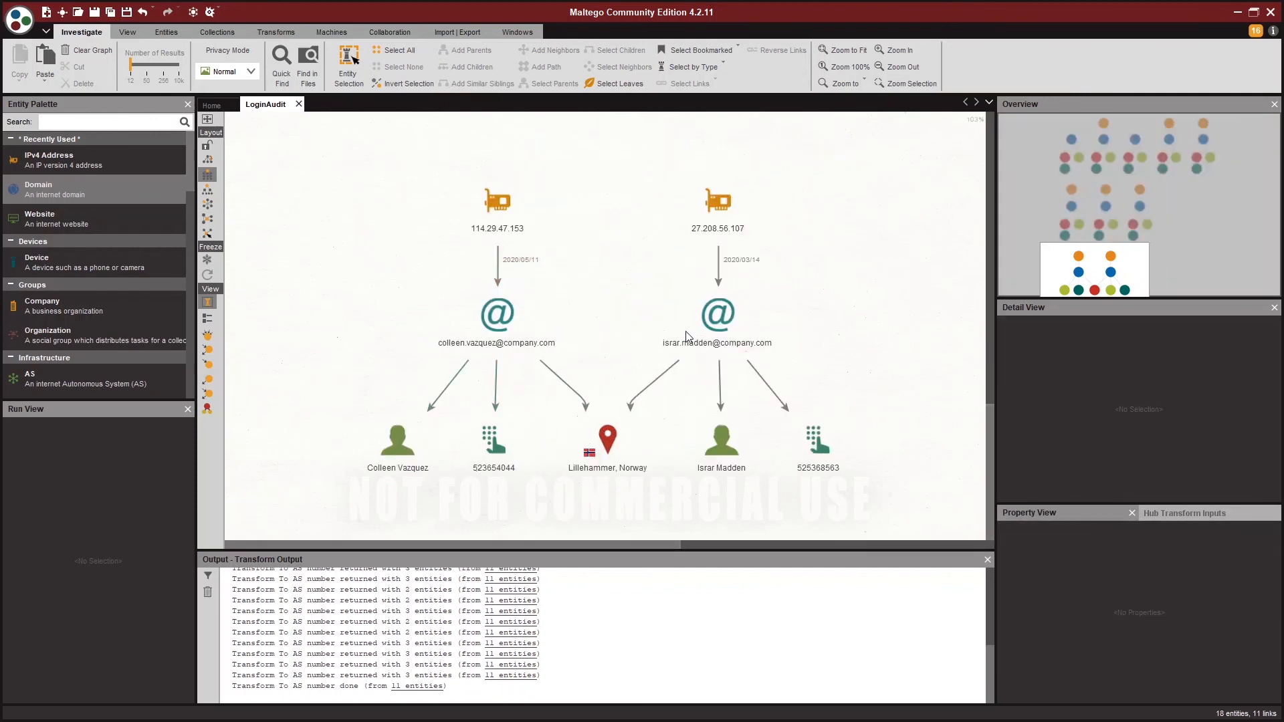
# - List all transforms available for the email address entity in the last cluster of the graph's middle row
pyautogui.click(626, 460)
pyautogui.click(616, 512)
pyautogui.scroll(-6, 616, 512)
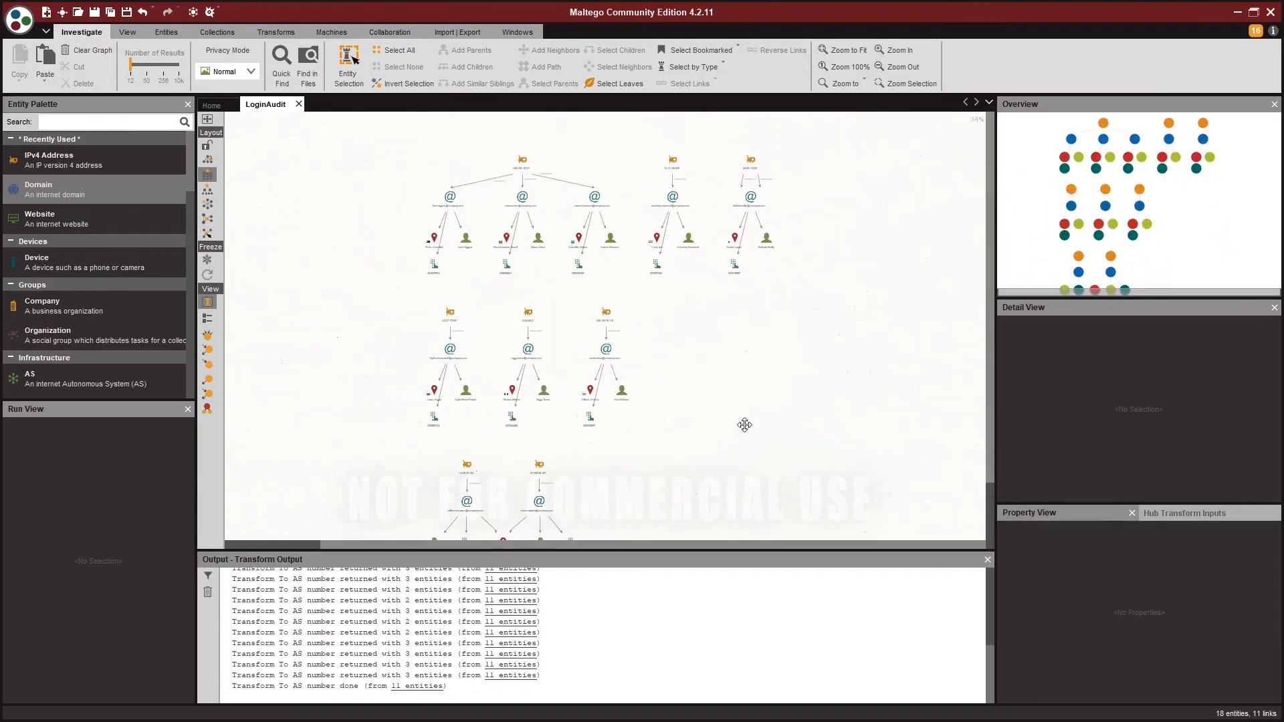
pyautogui.click(605, 335)
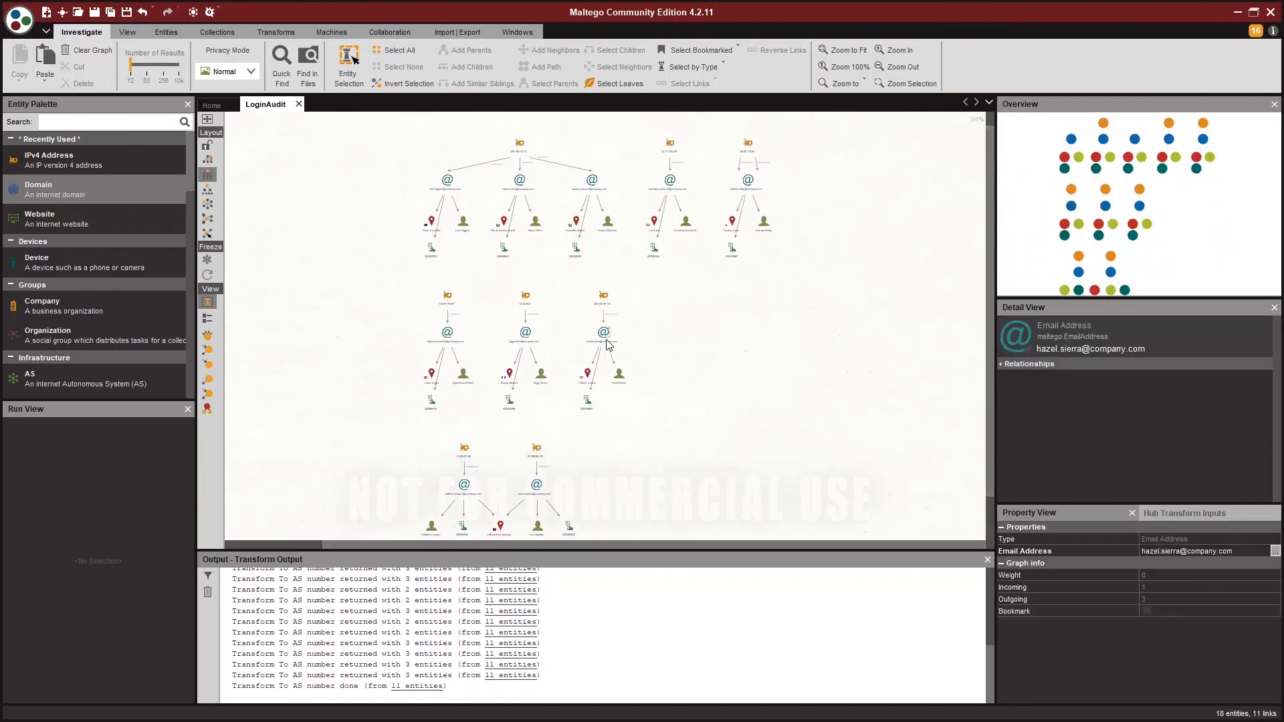
pyautogui.rightClick(603, 334)
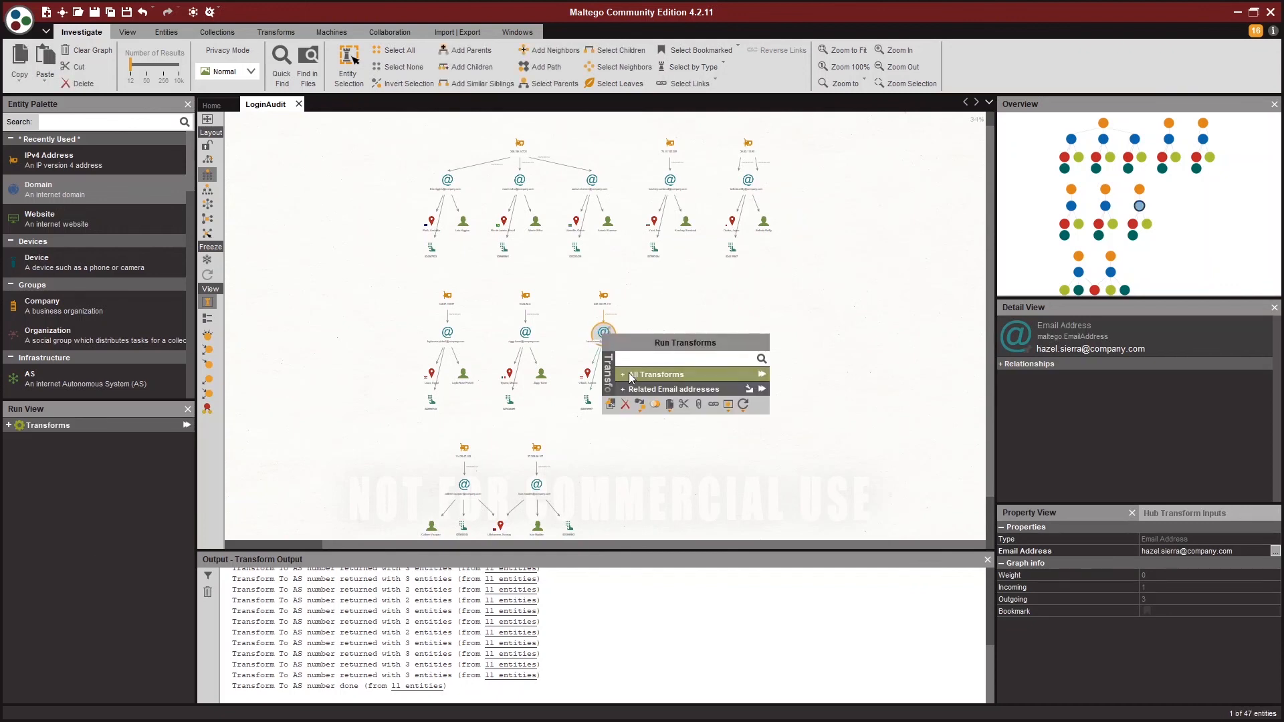
pyautogui.click(658, 374)
# - List all transforms available for the IPv4 address 249.150.78.110, and dismiss the list without running any
pyautogui.click(604, 299)
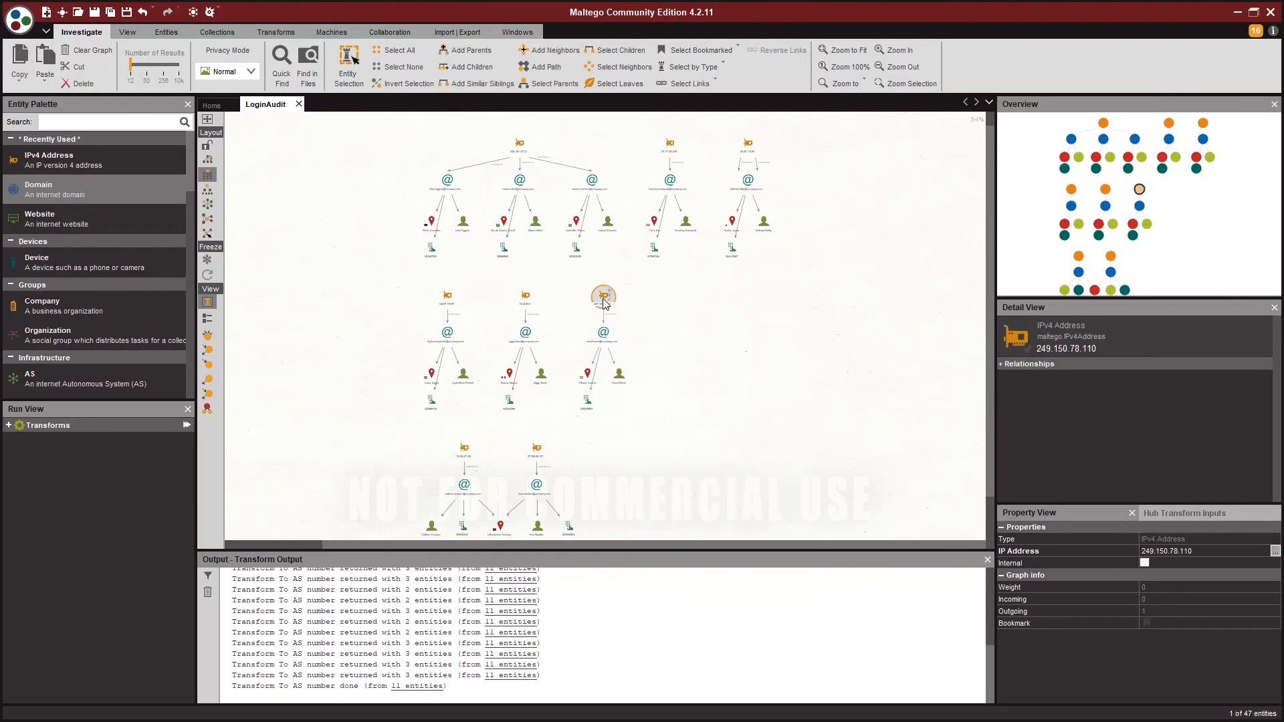
pyautogui.rightClick(605, 302)
pyautogui.click(629, 340)
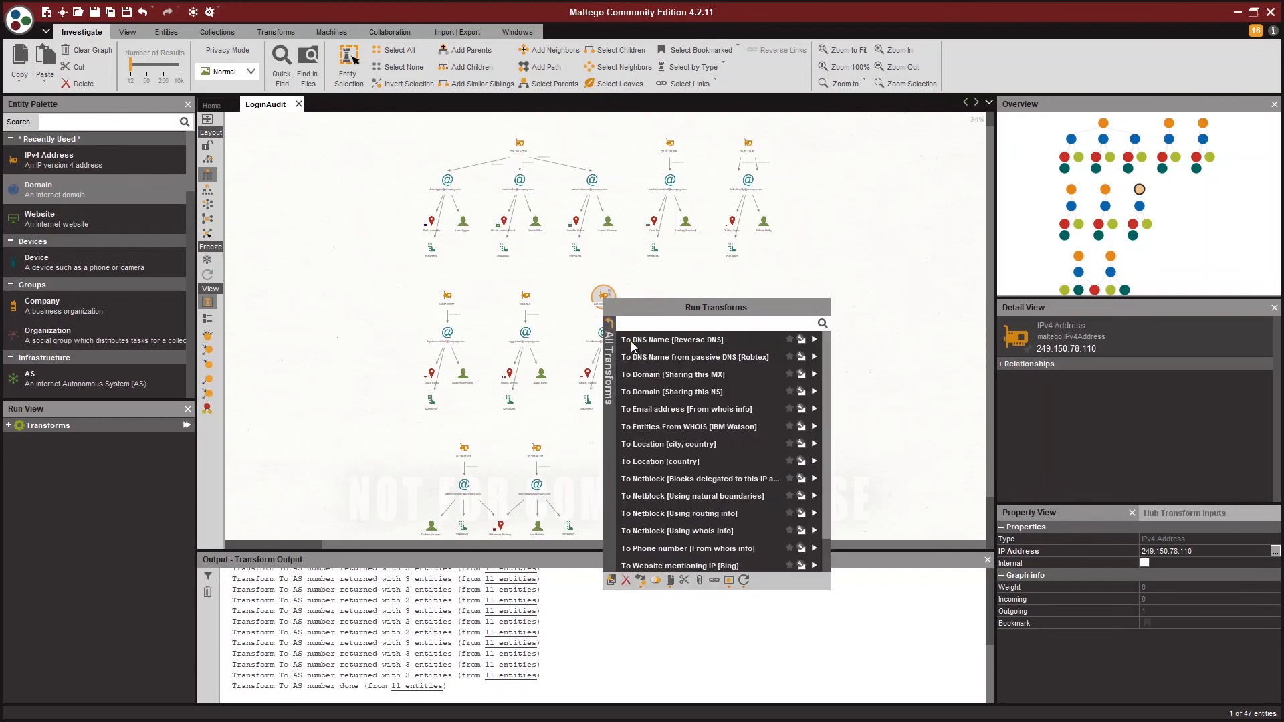
pyautogui.click(673, 289)
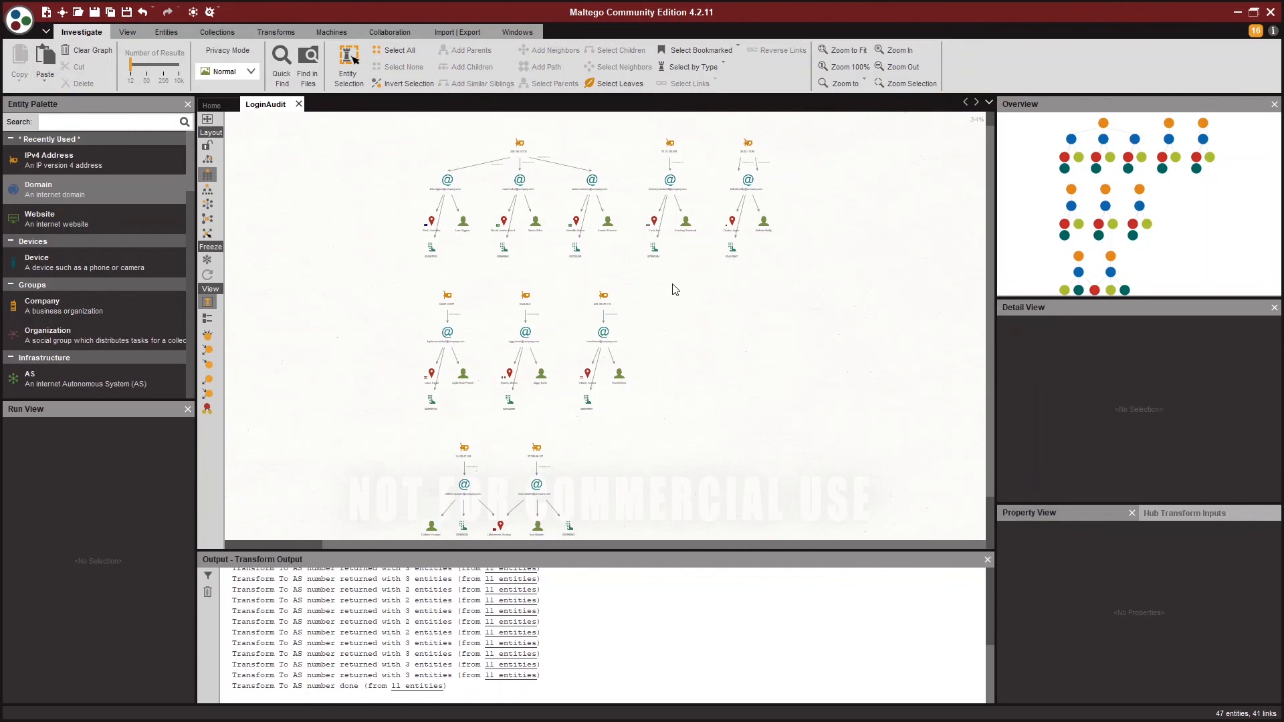
# - Open the Graph Import Wizard for importing a graph from a table and read through its introductory tutorial
pyautogui.click(19, 20)
pyautogui.moveTo(49, 207)
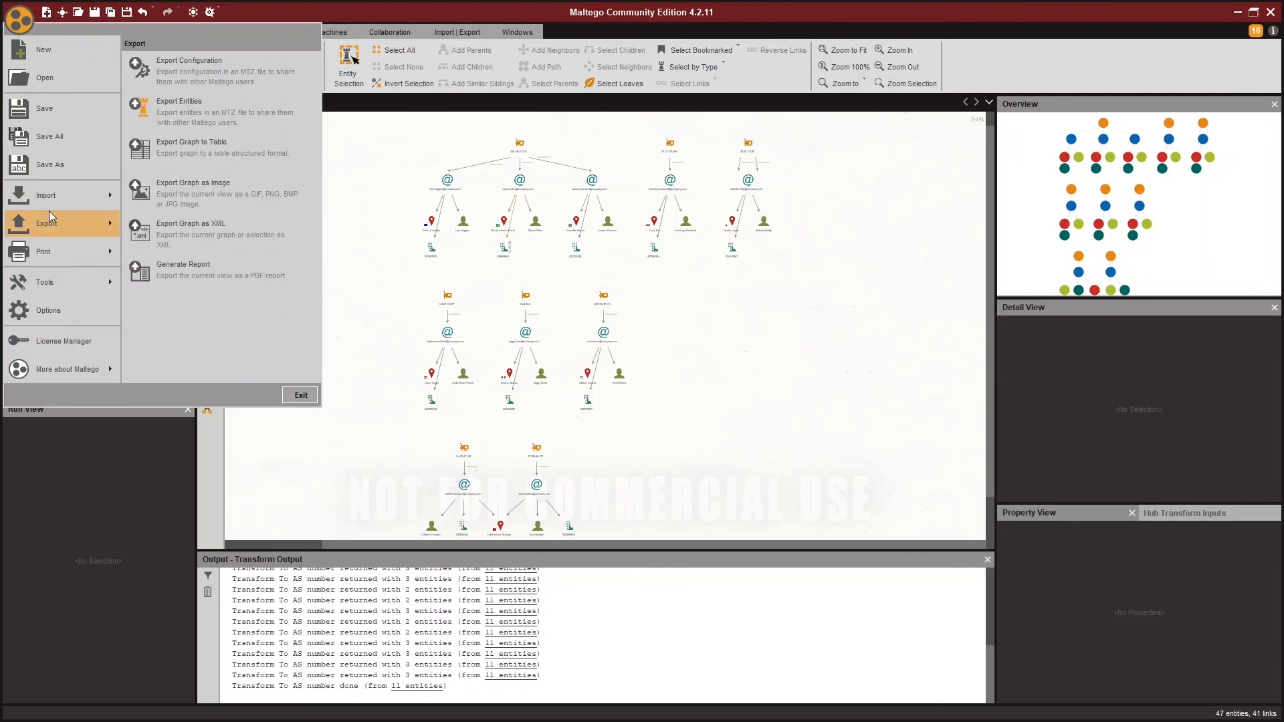
pyautogui.click(170, 156)
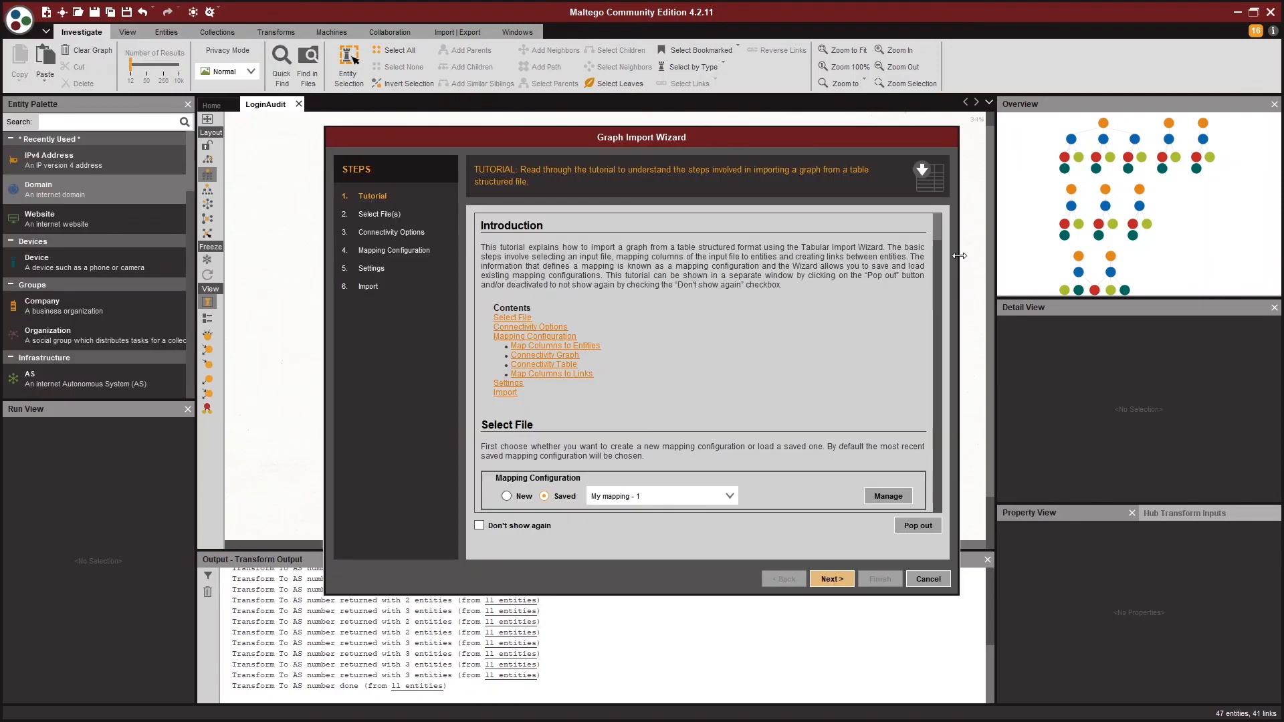
pyautogui.moveTo(938, 234); pyautogui.dragTo(941, 436)
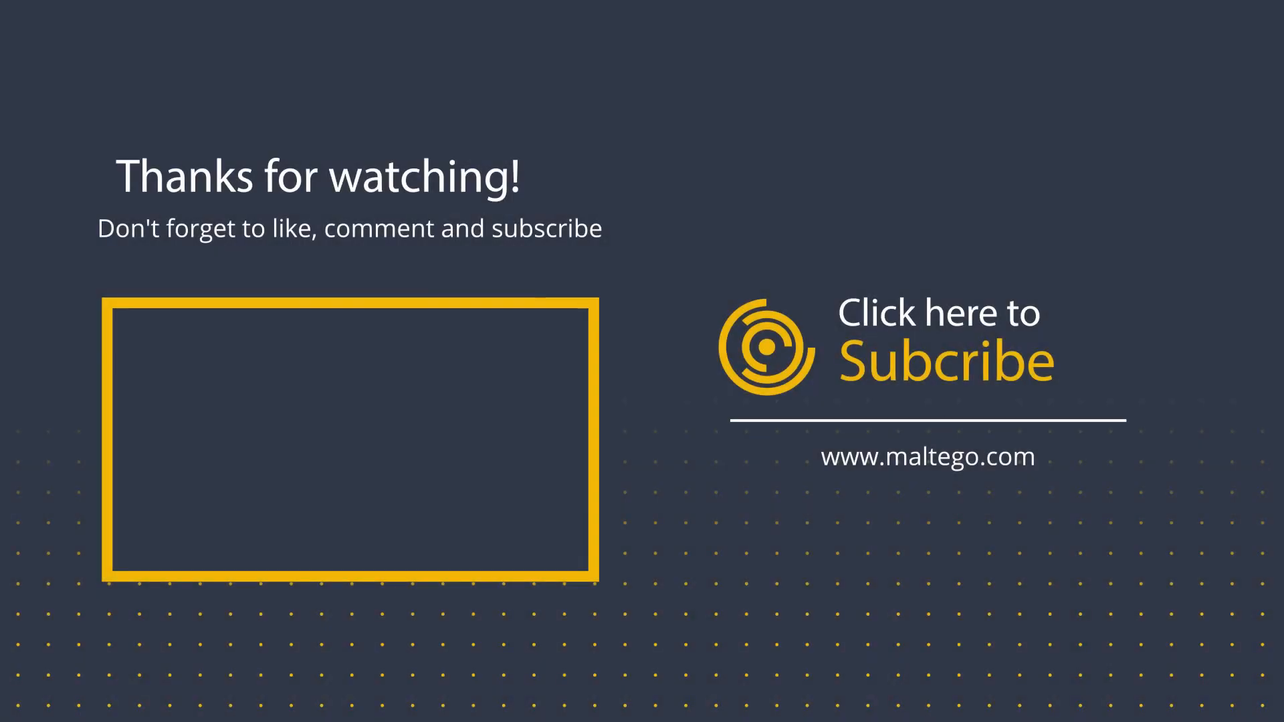